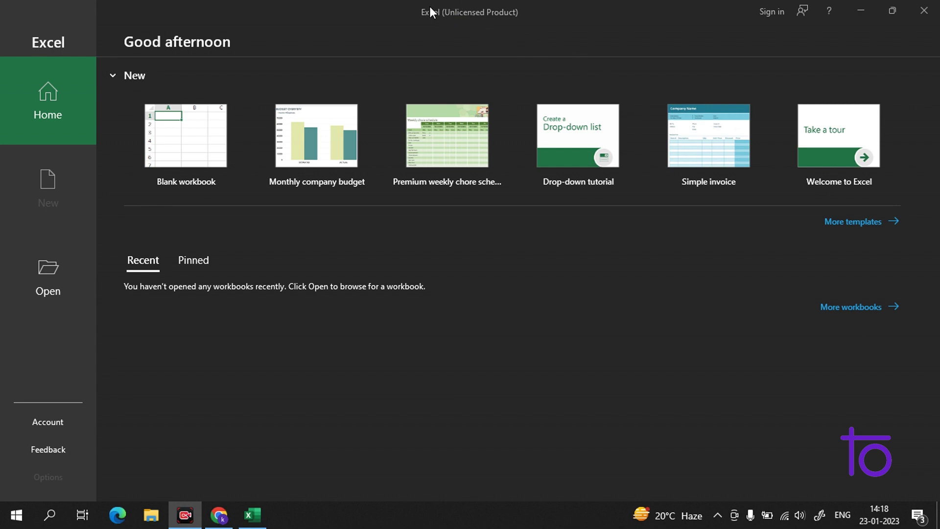
{"action": "mouse_move", "coordinate": [448, 11]}
{"action": "left_mouse_down"}
{"action": "mouse_move", "coordinate": [461, 10]}
{"action": "mouse_move", "coordinate": [447, 27]}
{"action": "left_mouse_up"}
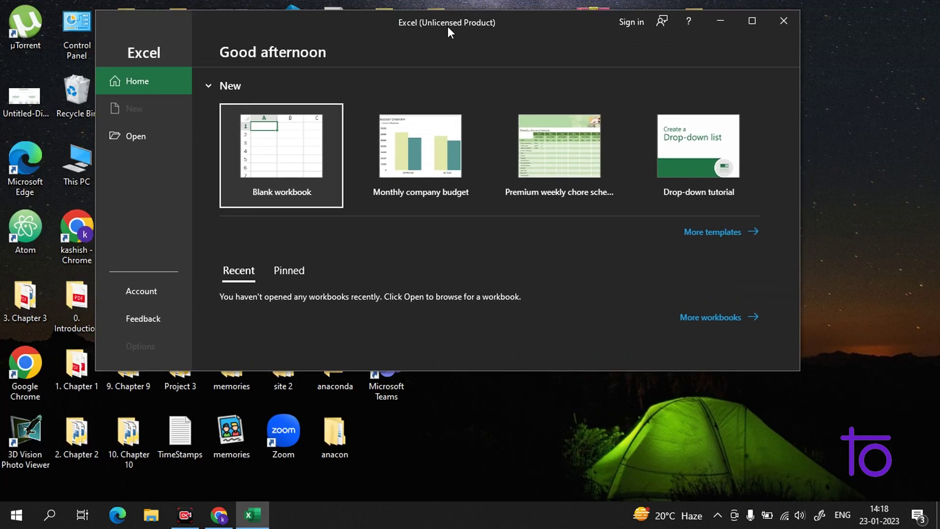
{"action": "left_click", "coordinate": [750, 22]}
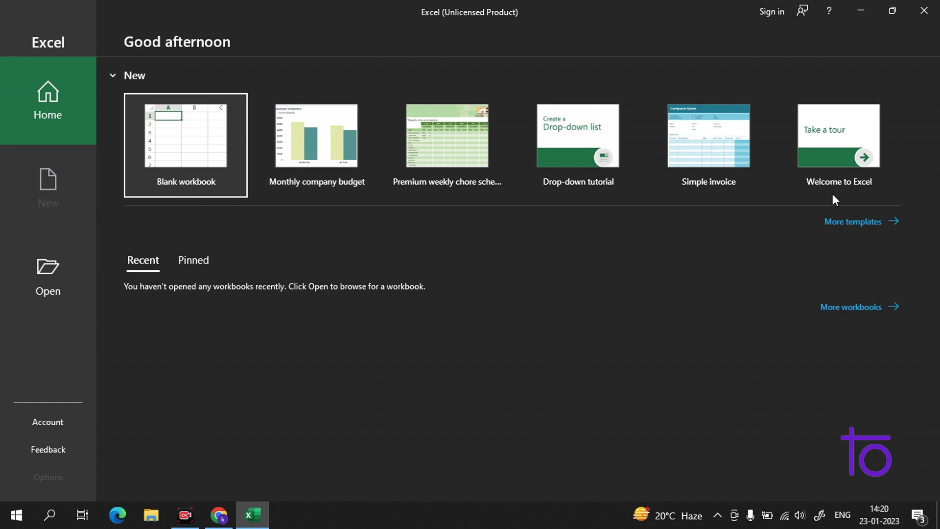
{"action": "left_click", "coordinate": [864, 224]}
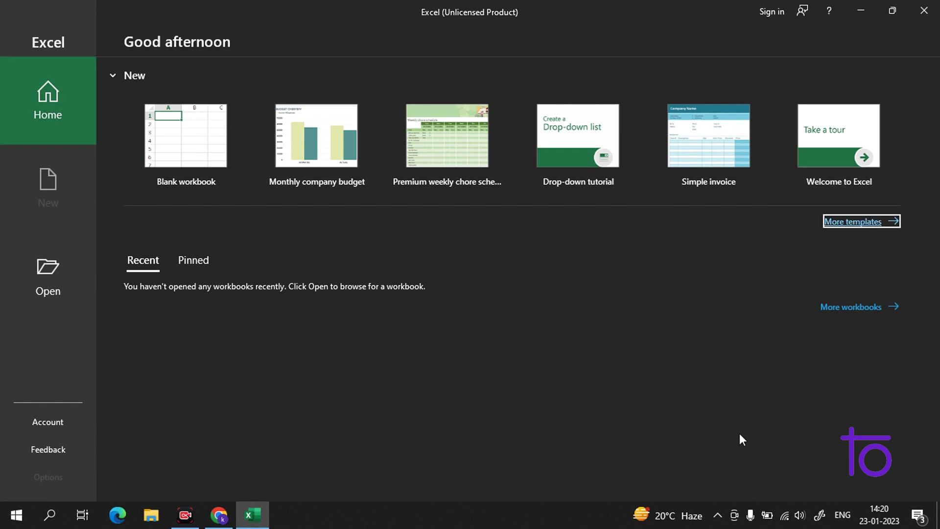
{"action": "left_click", "coordinate": [331, 141]}
{"action": "left_click", "coordinate": [559, 297]}
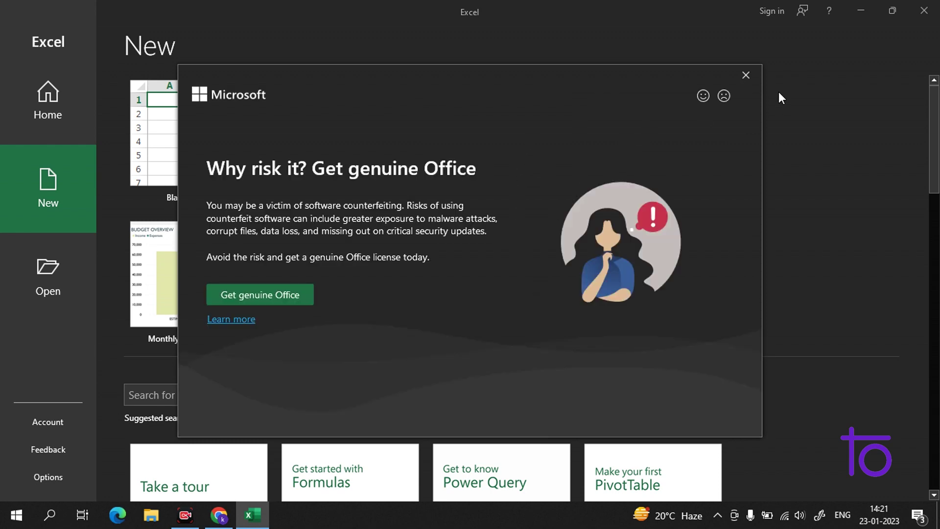
{"action": "left_click", "coordinate": [746, 75]}
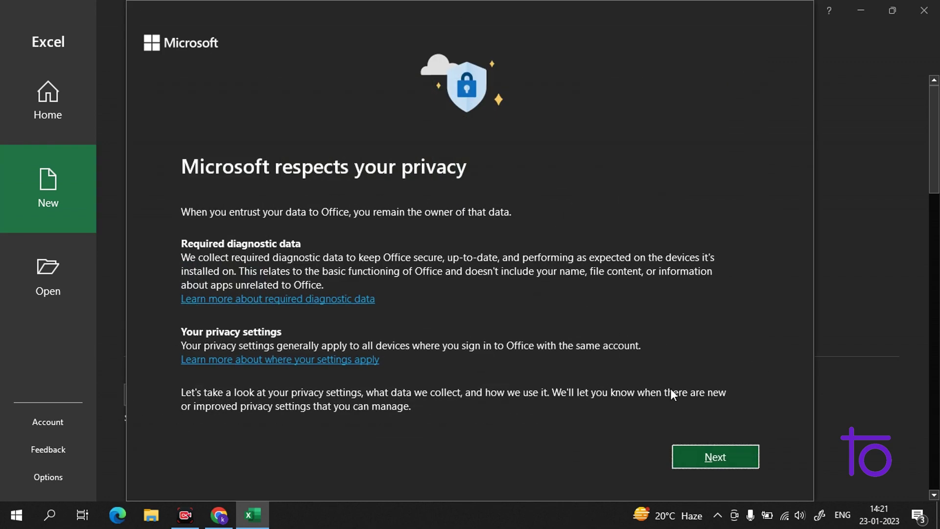
{"action": "left_click", "coordinate": [729, 458]}
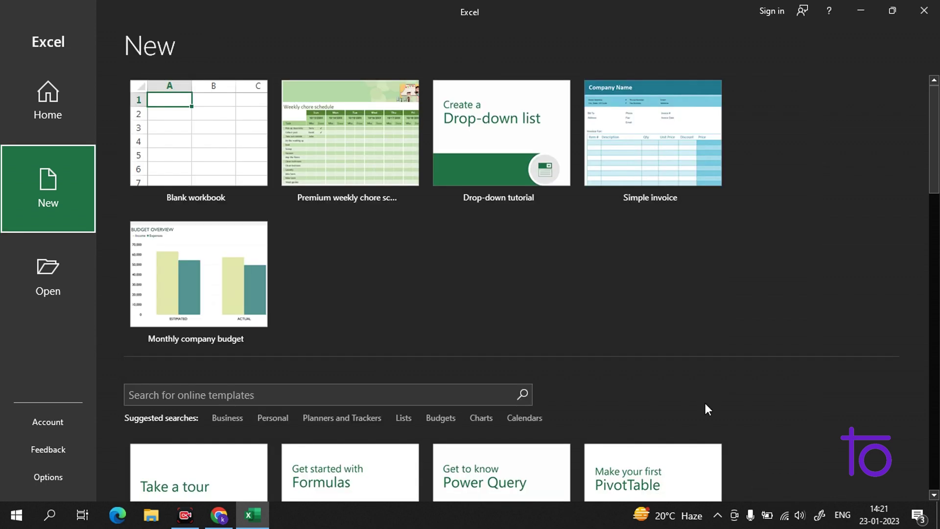
{"action": "scroll", "coordinate": [642, 301], "scroll_direction": "down", "scroll_amount": 4}
{"action": "scroll", "coordinate": [606, 274], "scroll_direction": "down", "scroll_amount": 7}
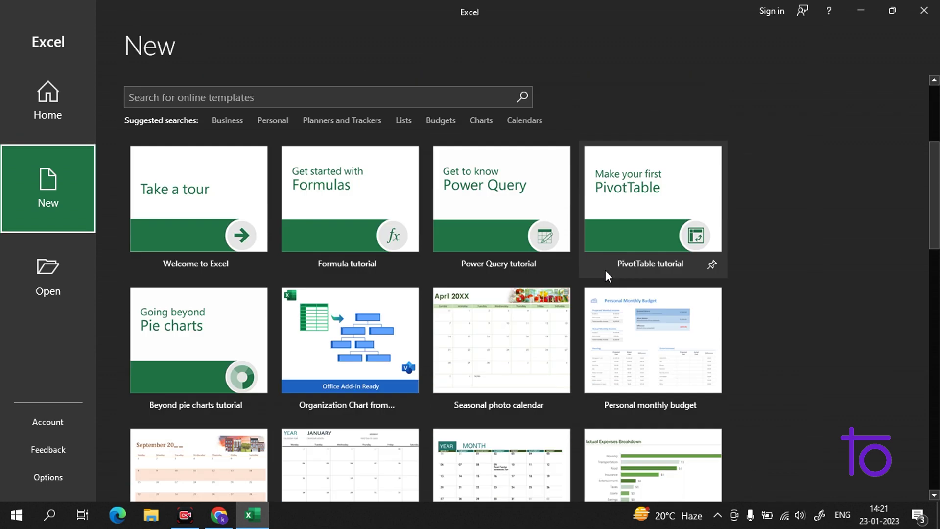
{"action": "scroll", "coordinate": [595, 328], "scroll_direction": "down", "scroll_amount": 7}
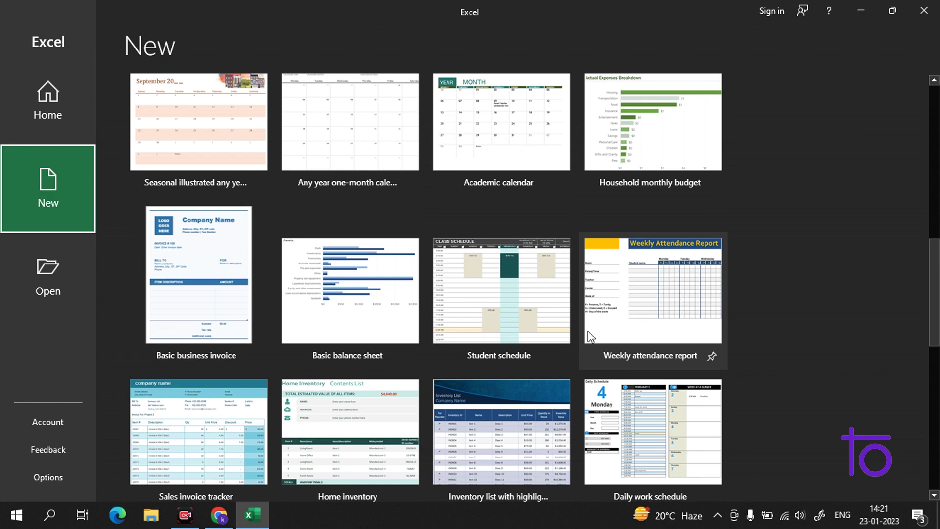
{"action": "scroll", "coordinate": [585, 342], "scroll_direction": "down", "scroll_amount": 3}
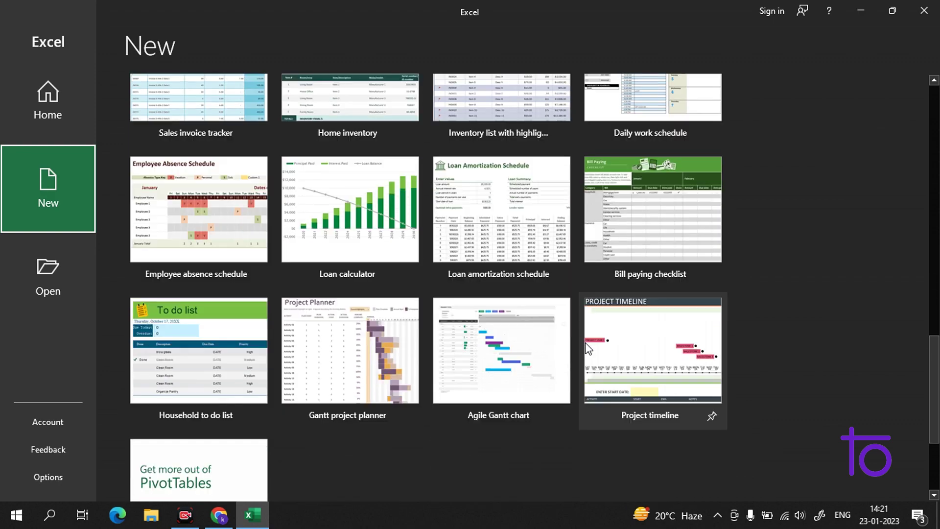
{"action": "scroll", "coordinate": [625, 394], "scroll_direction": "up", "scroll_amount": 11}
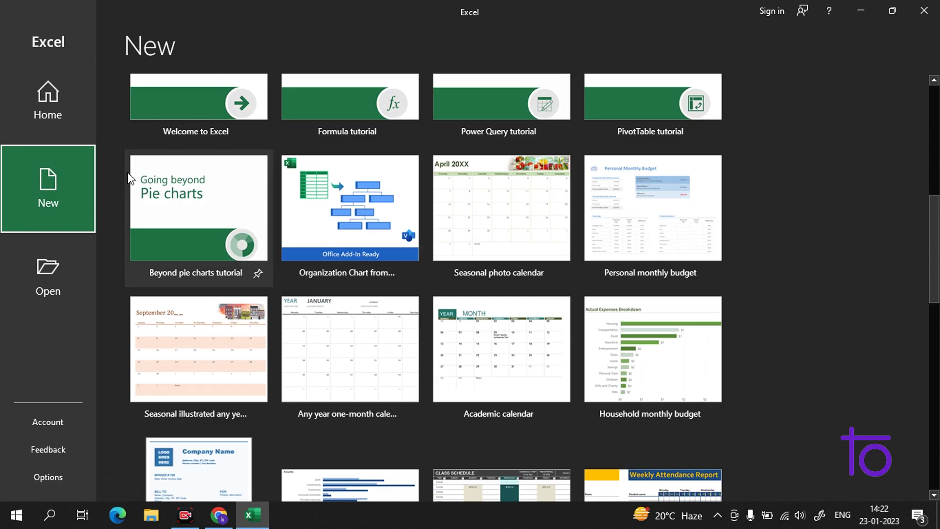
{"action": "left_click", "coordinate": [62, 109]}
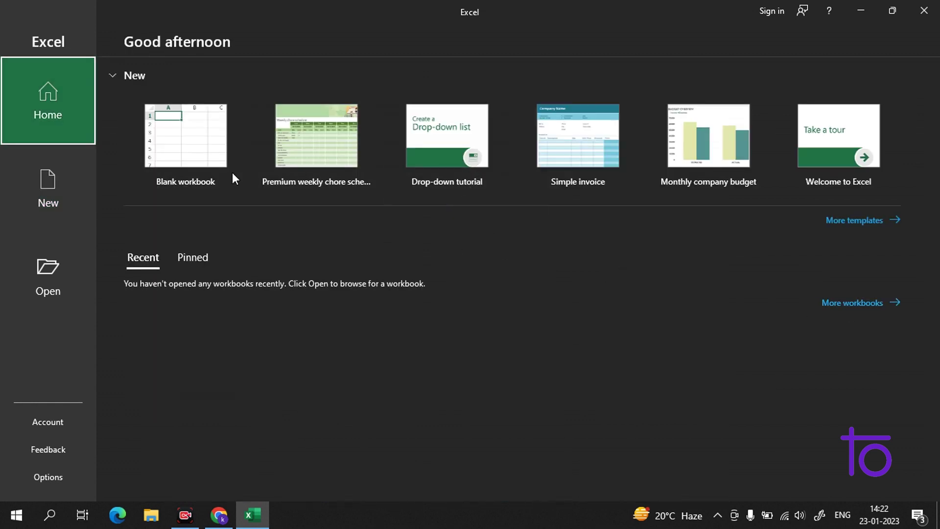
- Create blank workbook Book1, dismiss the license banner, then restore, maximize, minimize and reopen the window
{"action": "left_click", "coordinate": [194, 156]}
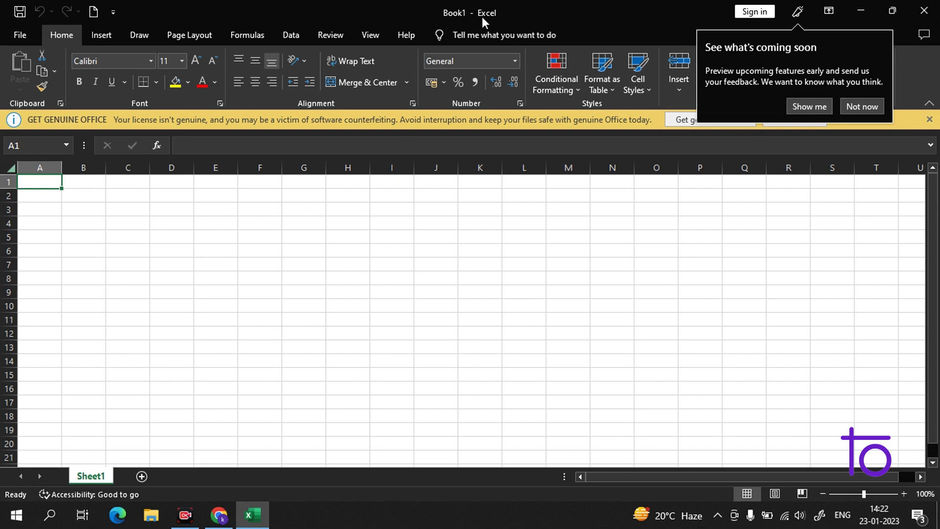
{"action": "left_click", "coordinate": [930, 119]}
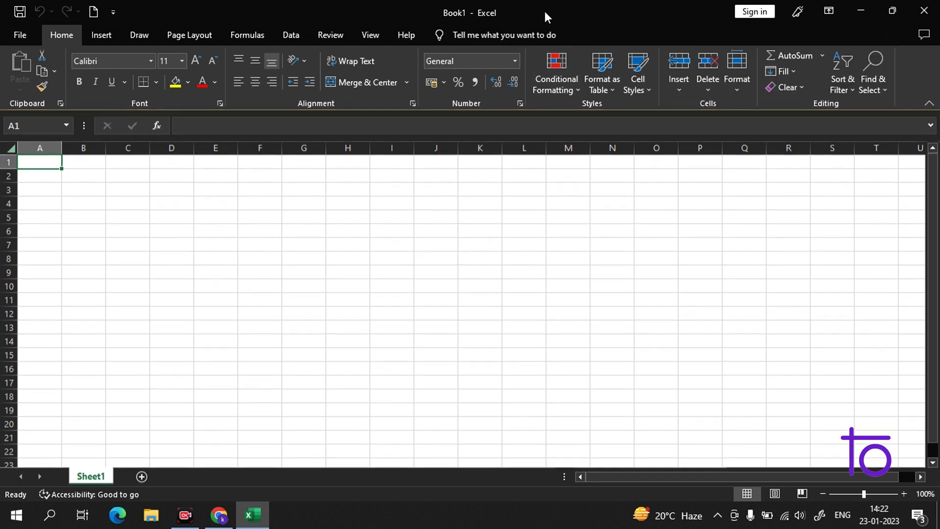
{"action": "double_click", "coordinate": [464, 13]}
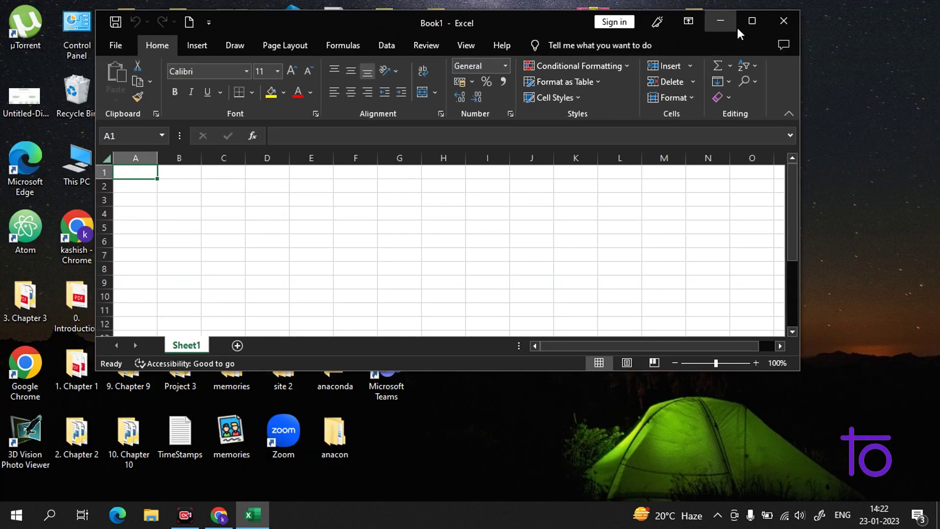
{"action": "left_click", "coordinate": [753, 21]}
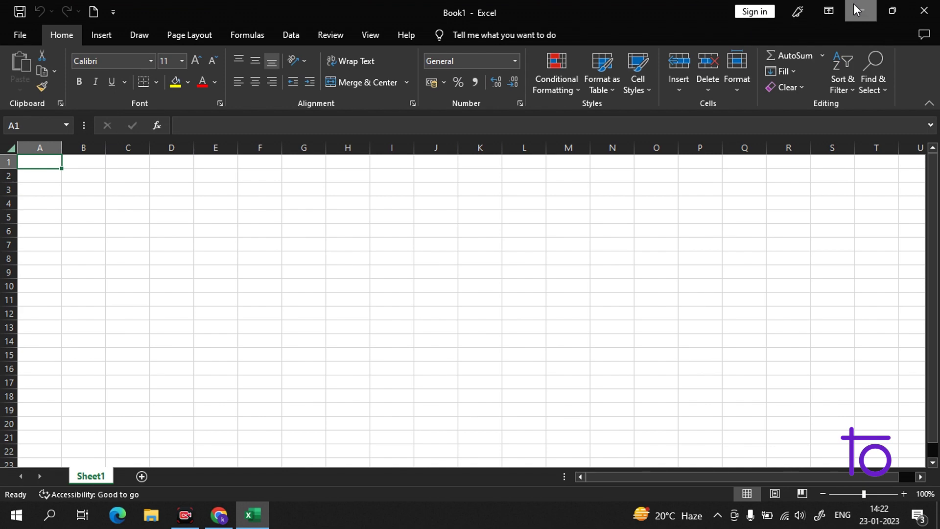
{"action": "left_click", "coordinate": [857, 9]}
{"action": "left_click", "coordinate": [252, 515]}
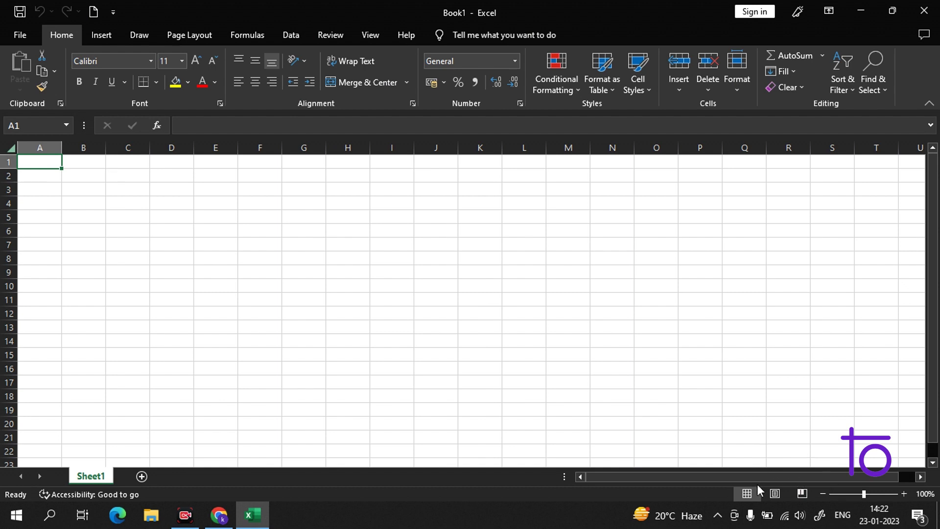
- Open and close the Quick Access Toolbar options, then select cells K5 and L4
{"action": "left_click", "coordinate": [111, 14]}
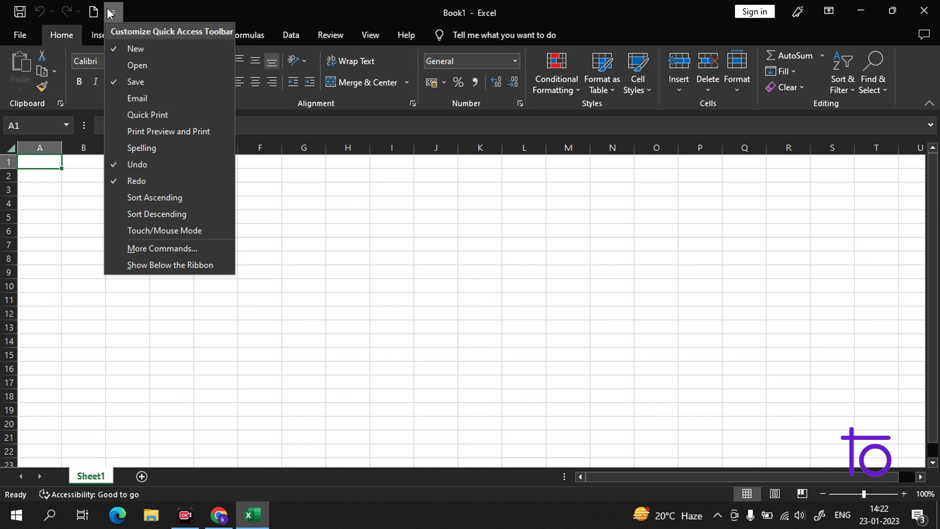
{"action": "left_click", "coordinate": [111, 13]}
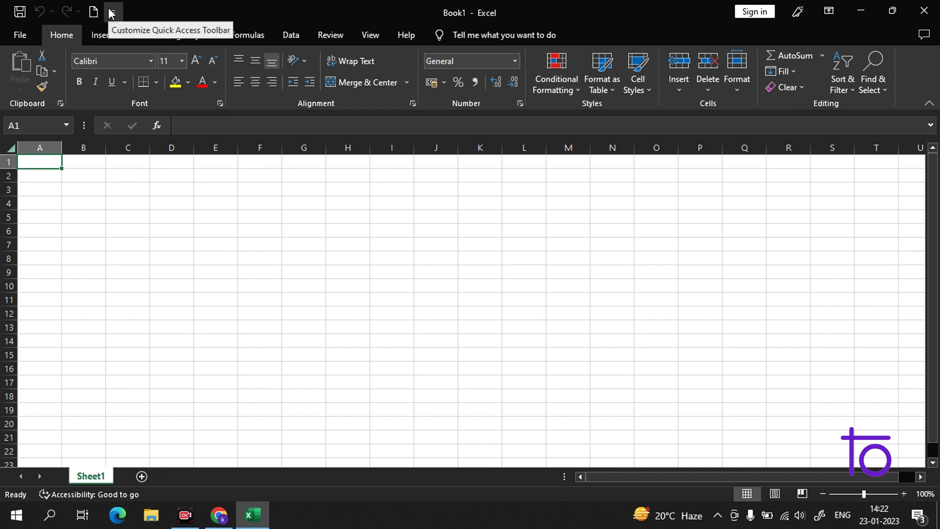
{"action": "left_click", "coordinate": [479, 215]}
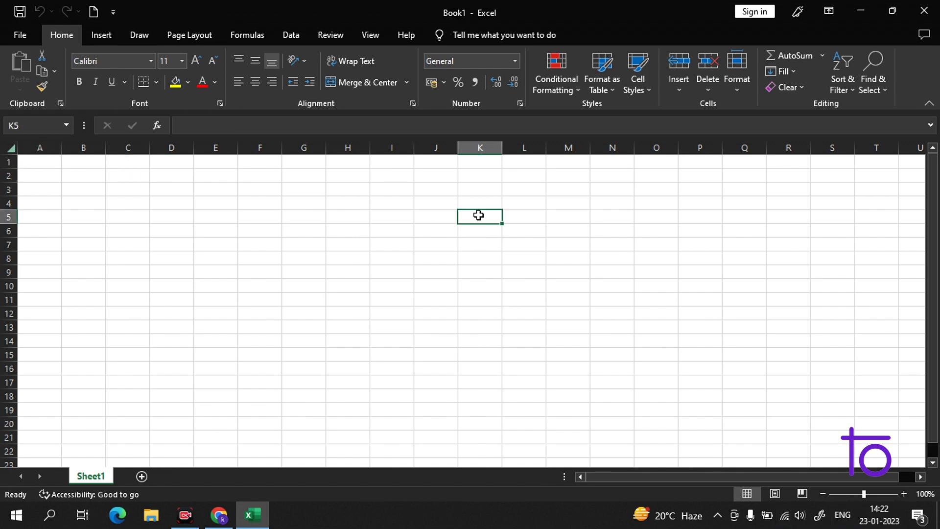
{"action": "left_click", "coordinate": [526, 202]}
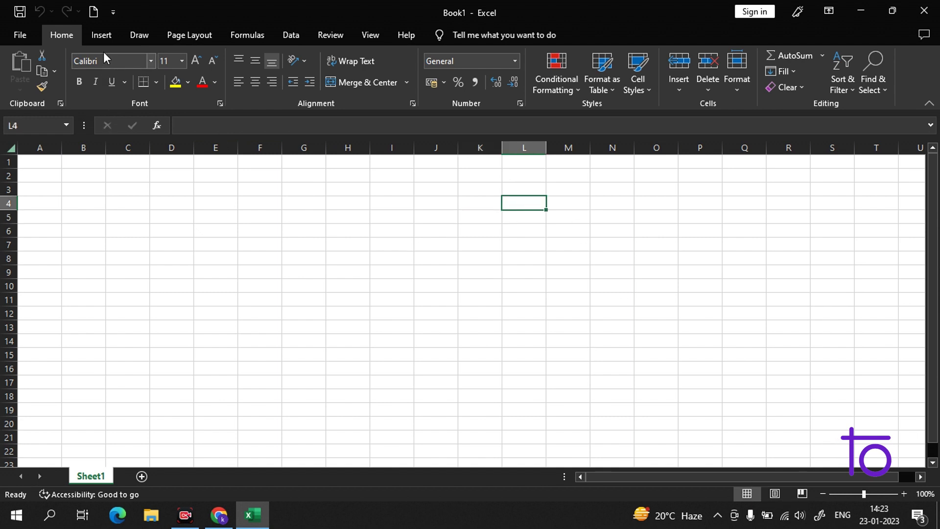
- Tour the Draw, Page Layout, Formulas, Data, Review and View ribbon tabs
{"action": "left_click", "coordinate": [137, 33]}
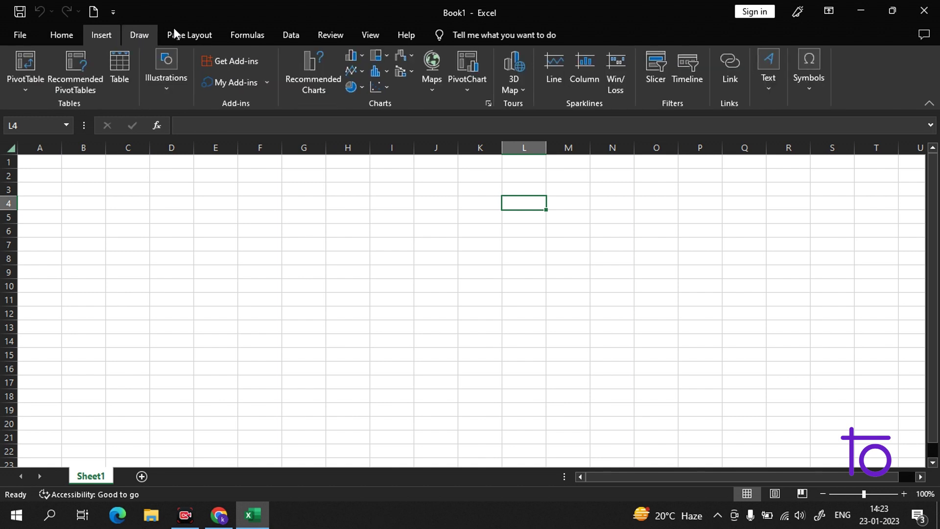
{"action": "left_click", "coordinate": [204, 39]}
{"action": "left_click", "coordinate": [250, 33]}
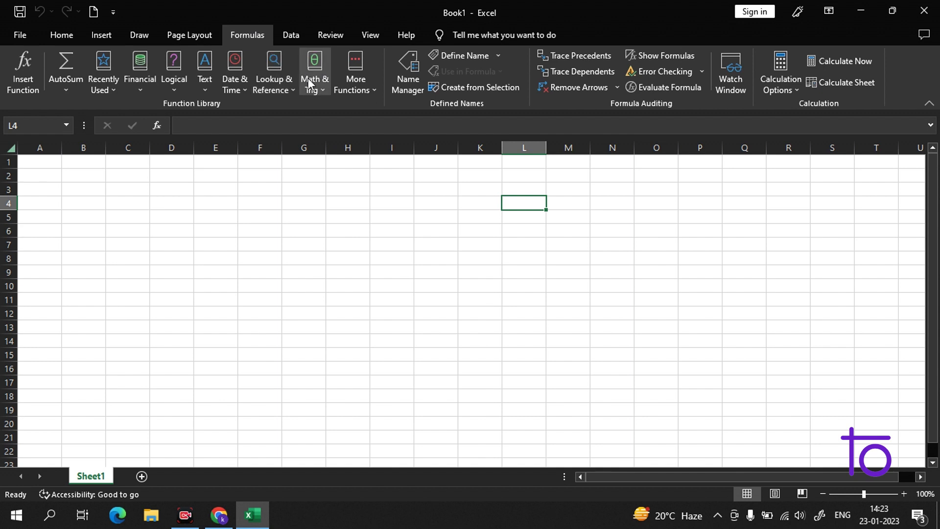
{"action": "left_click", "coordinate": [304, 40]}
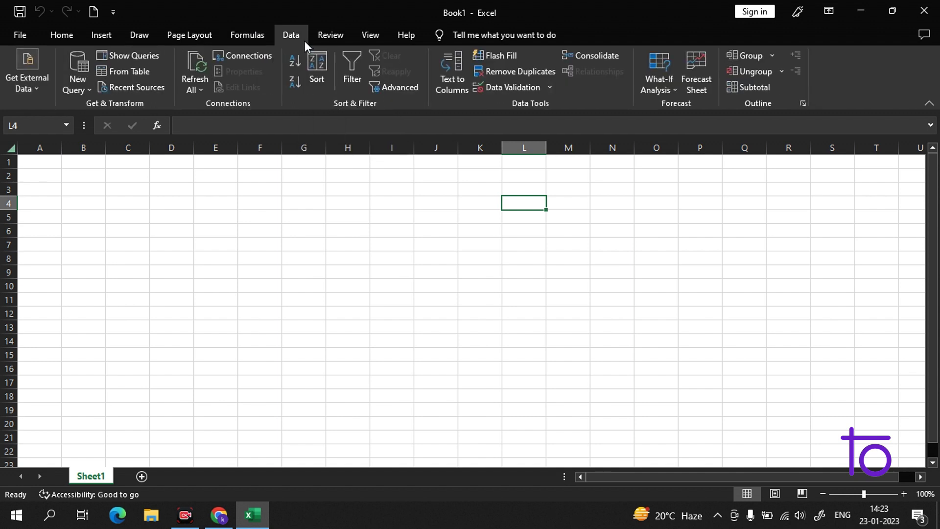
{"action": "left_click", "coordinate": [340, 35]}
{"action": "left_click", "coordinate": [373, 29]}
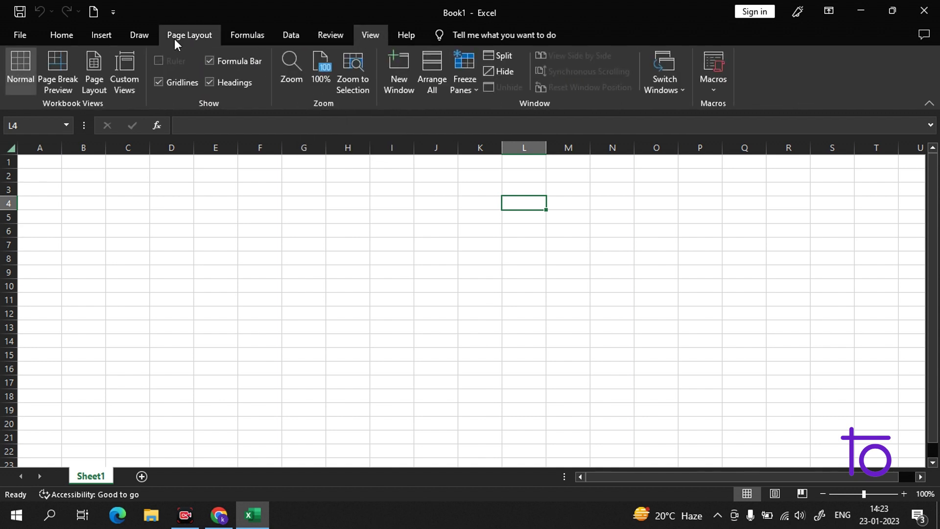
- Create a second blank workbook, Book2, from the File page and show its Draw tab
{"action": "left_click", "coordinate": [24, 40]}
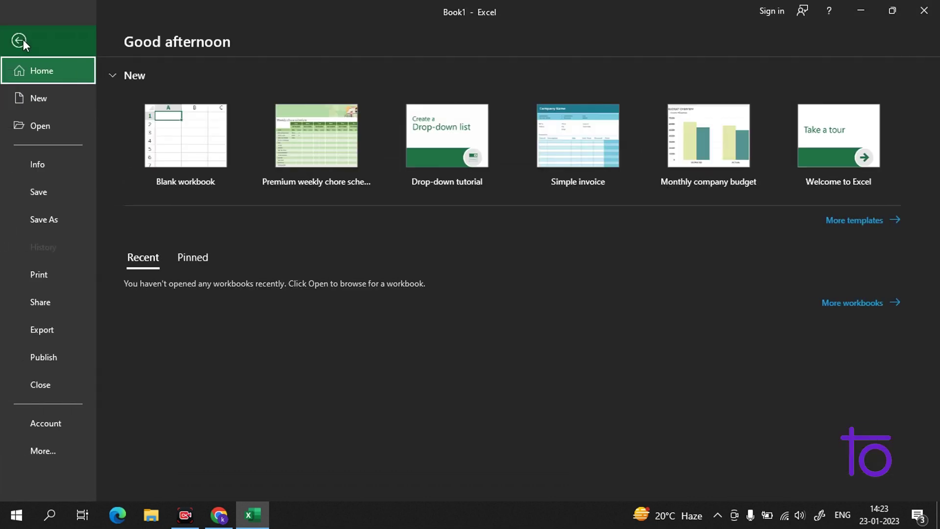
{"action": "left_click", "coordinate": [153, 118]}
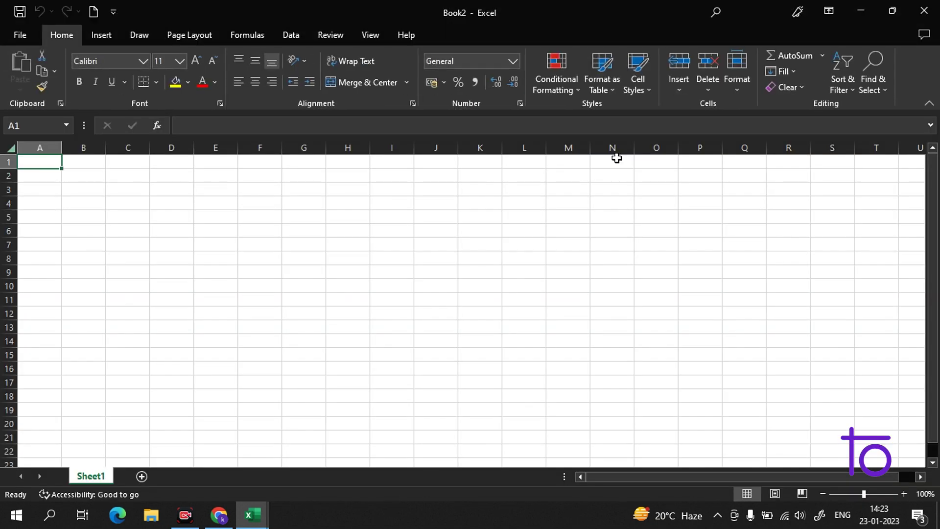
{"action": "mouse_move", "coordinate": [259, 518]}
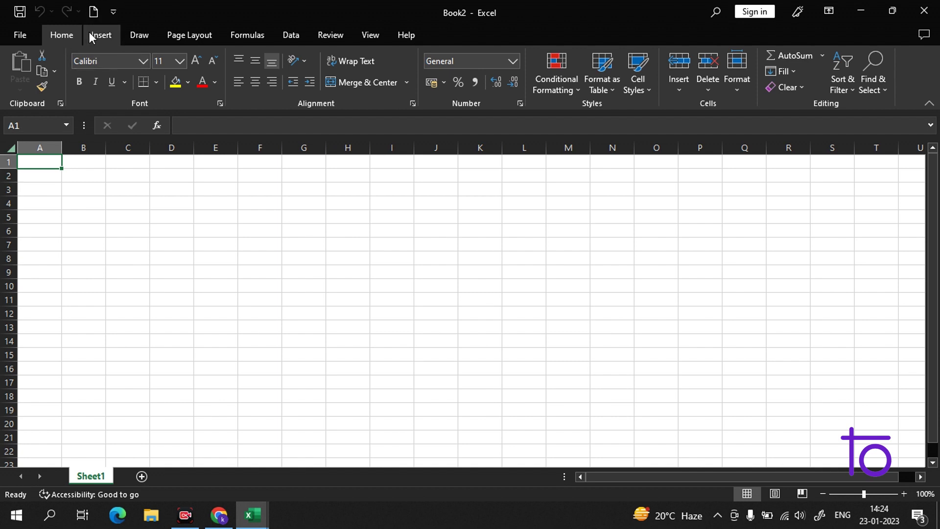
{"action": "left_click", "coordinate": [134, 35]}
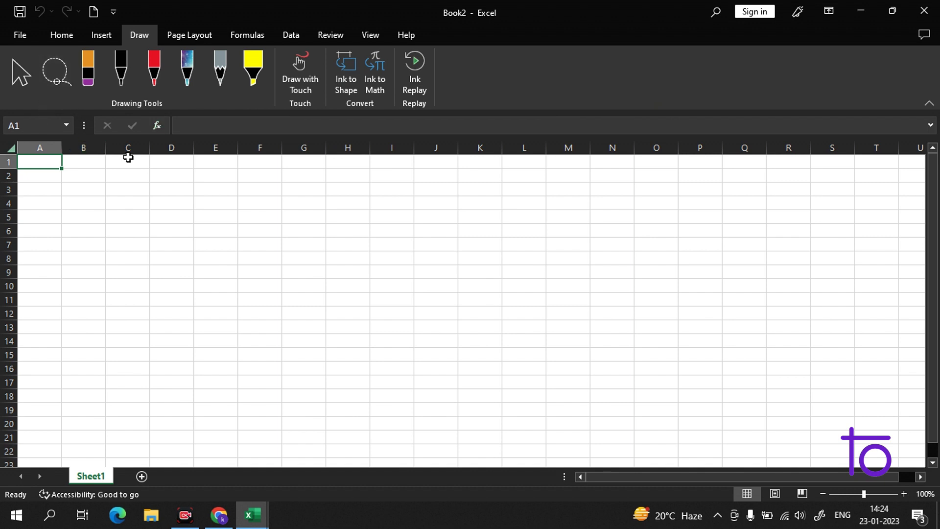
{"action": "double_click", "coordinate": [124, 175]}
{"action": "type", "text": "RIBBON"}
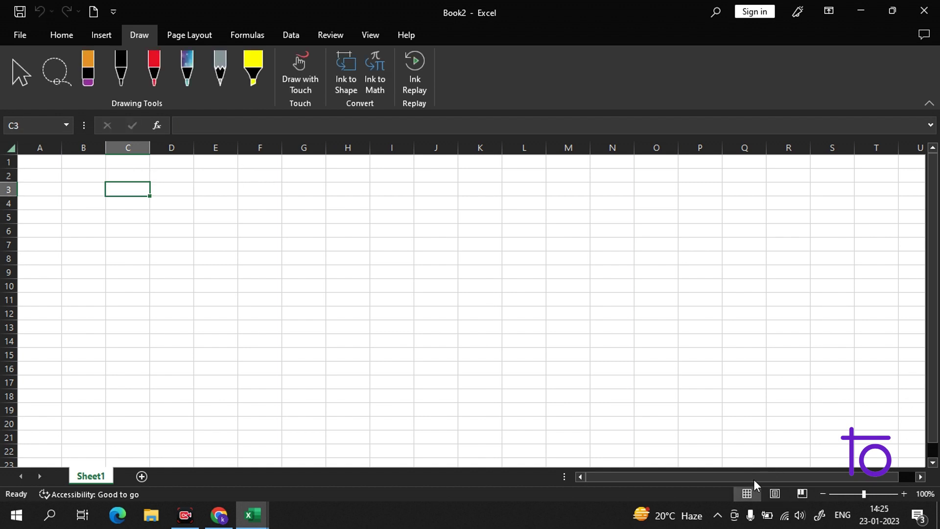
{"action": "left_click", "coordinate": [64, 34]}
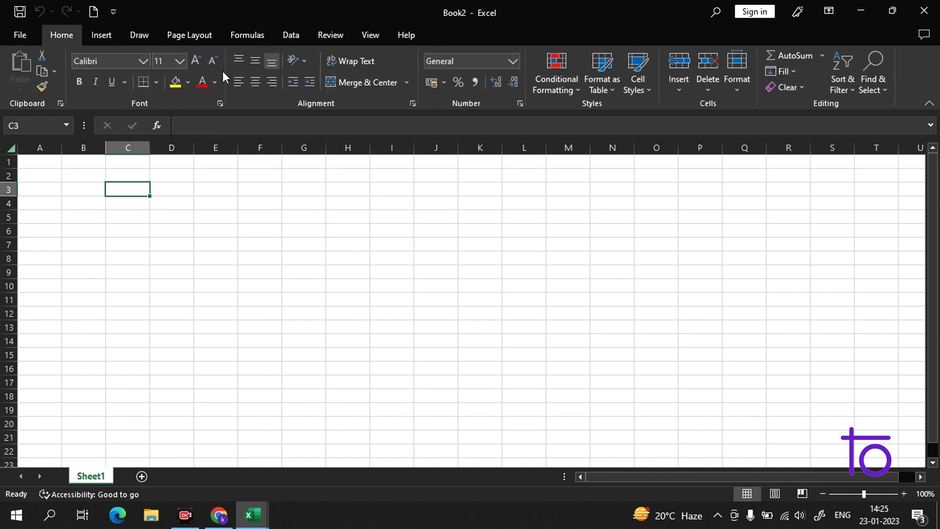
- Type devtown in C3 and apply a coloured font from Font Color
{"action": "double_click", "coordinate": [128, 189]}
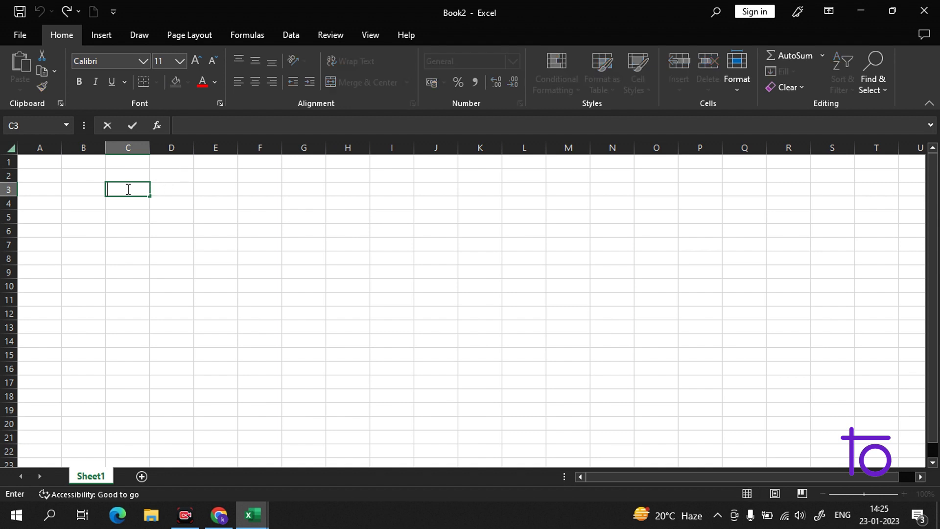
{"action": "type", "text": "devtown"}
{"action": "left_click", "coordinate": [214, 82]}
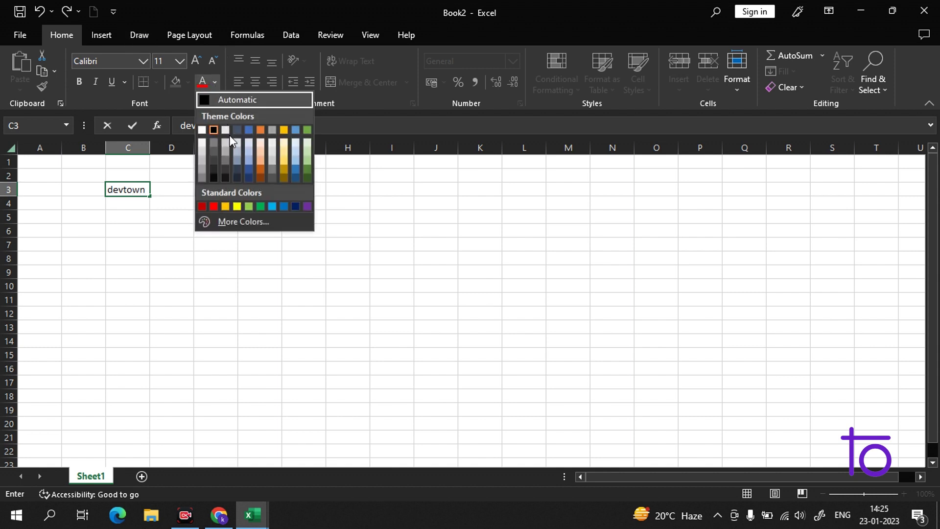
{"action": "left_click", "coordinate": [261, 169]}
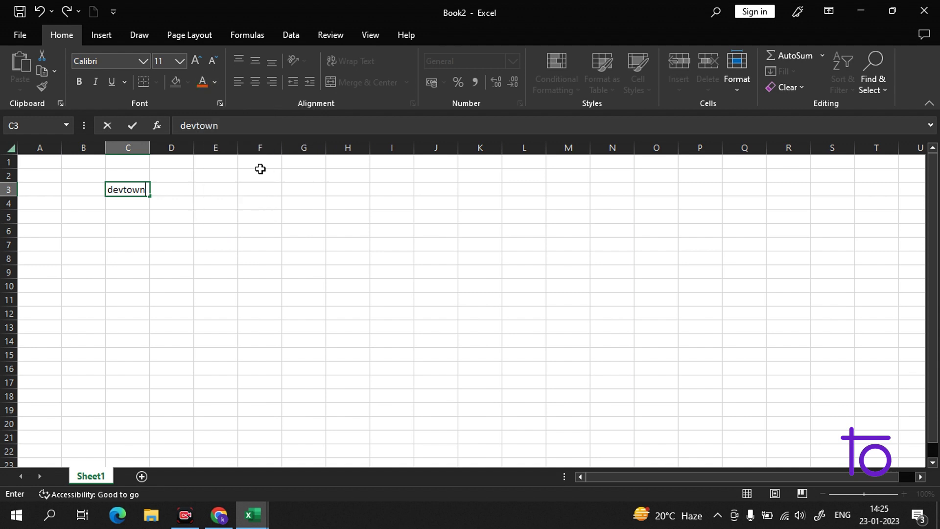
{"action": "left_click", "coordinate": [177, 187]}
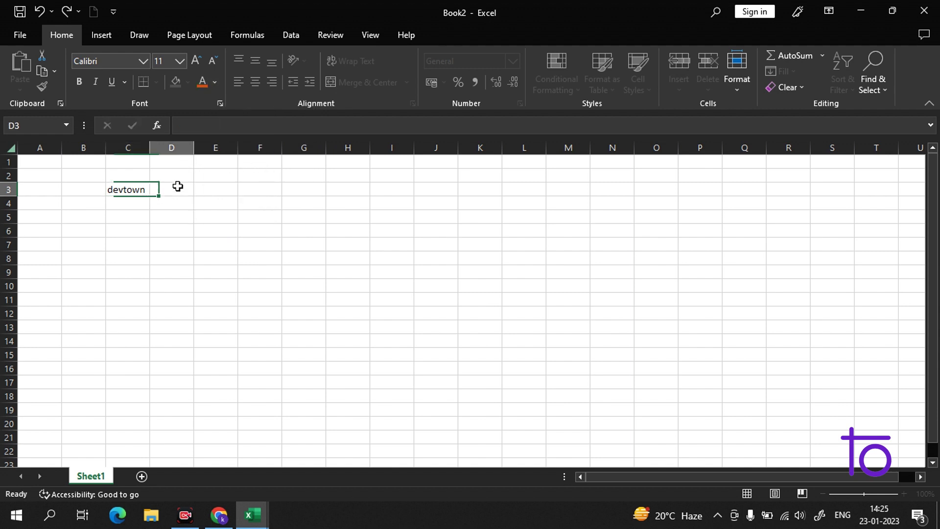
- Type devtown in D3, fixing a mistyped letter before committing
{"action": "type", "text": "de"}
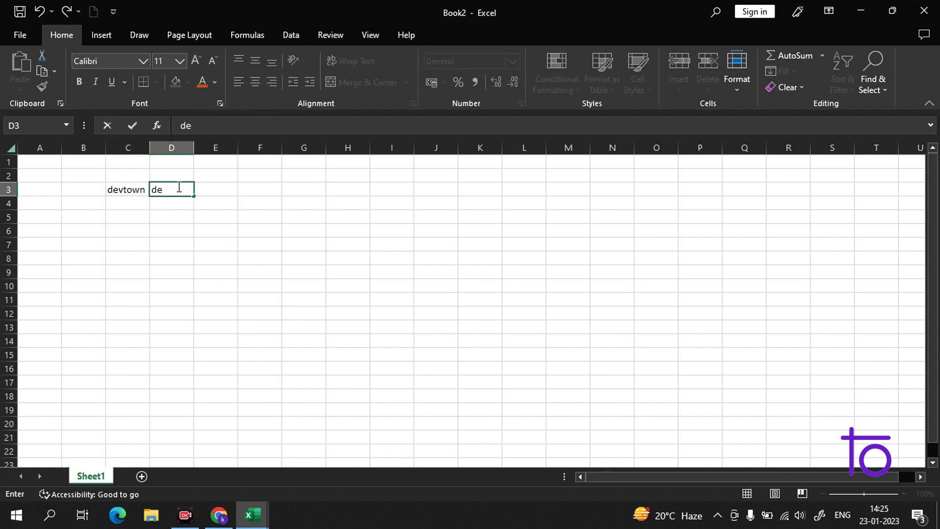
{"action": "key", "text": "F2"}
{"action": "type", "text": "g"}
{"action": "key", "text": "BackSpace"}
{"action": "type", "text": "vtown"}
{"action": "left_click", "coordinate": [177, 63]}
{"action": "left_click", "coordinate": [166, 143]}
{"action": "key", "text": "Return"}
- Enter defgrg in D6, fwer in D8 and wergr in B3
{"action": "left_click", "coordinate": [184, 227]}
{"action": "type", "text": "defgrg"}
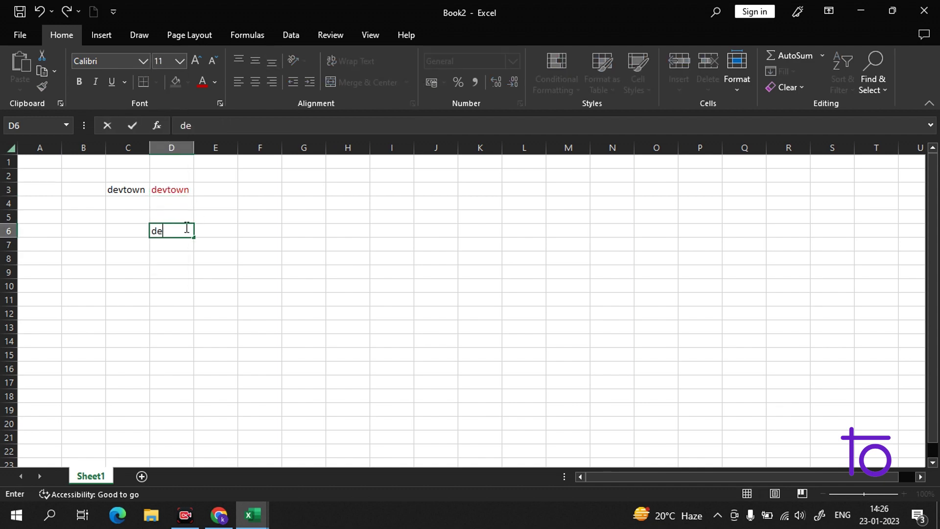
{"action": "left_click", "coordinate": [181, 60]}
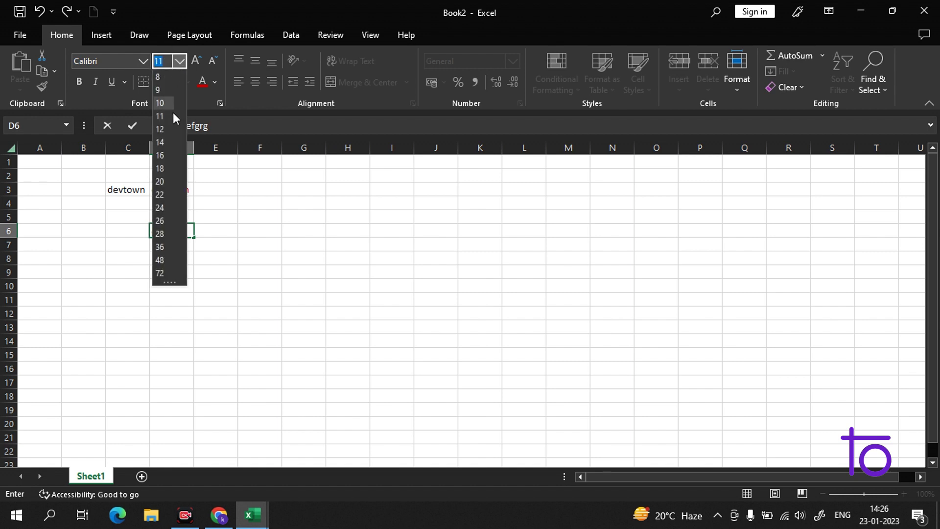
{"action": "key", "text": "Escape"}
{"action": "left_click", "coordinate": [166, 255]}
{"action": "type", "text": "fwer"}
{"action": "left_click", "coordinate": [198, 177]}
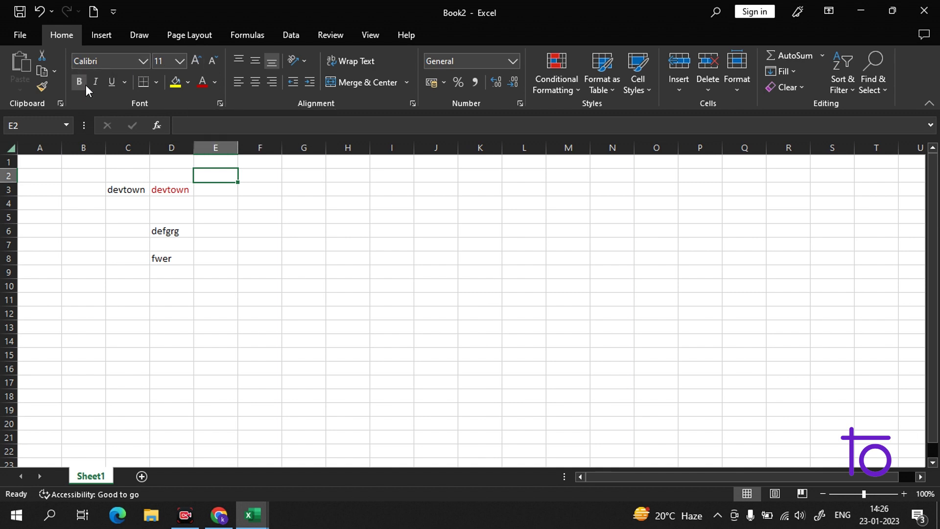
{"action": "left_click", "coordinate": [75, 192]}
{"action": "type", "text": "wergr"}
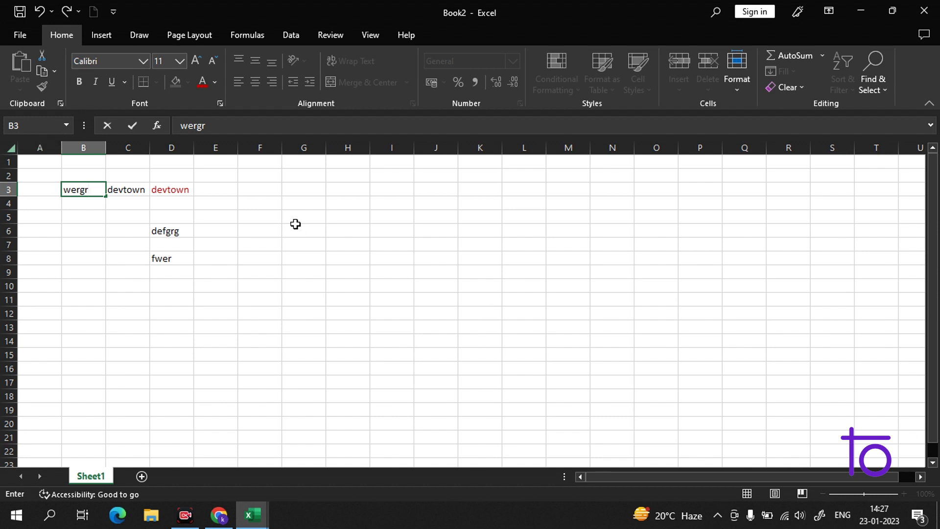
- Delete devtown from C3 and wergr from B3
{"action": "double_click", "coordinate": [148, 190]}
{"action": "double_click", "coordinate": [133, 189]}
{"action": "key", "text": "BackSpace"}
{"action": "left_click_drag", "start_coordinate": [84, 190], "coordinate": [111, 194]}
{"action": "left_click", "coordinate": [74, 187]}
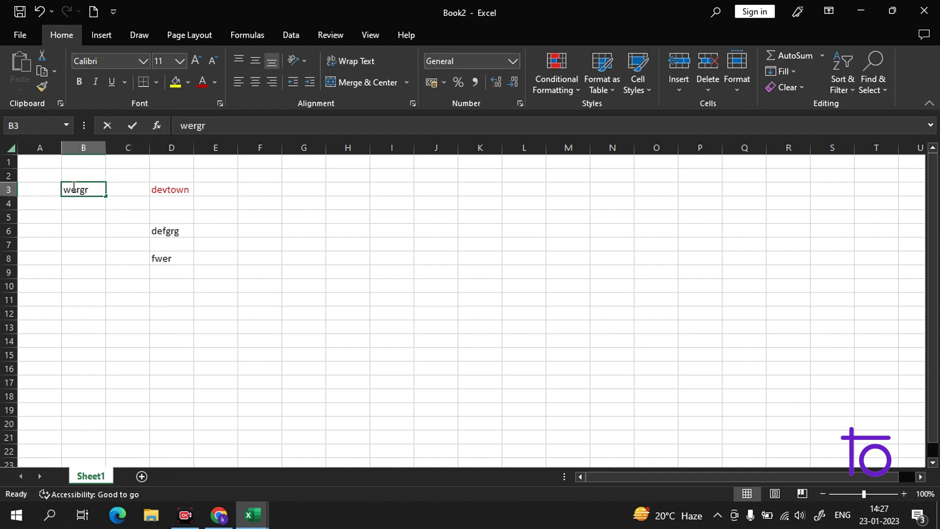
{"action": "double_click", "coordinate": [74, 188]}
{"action": "key", "text": "BackSpace"}
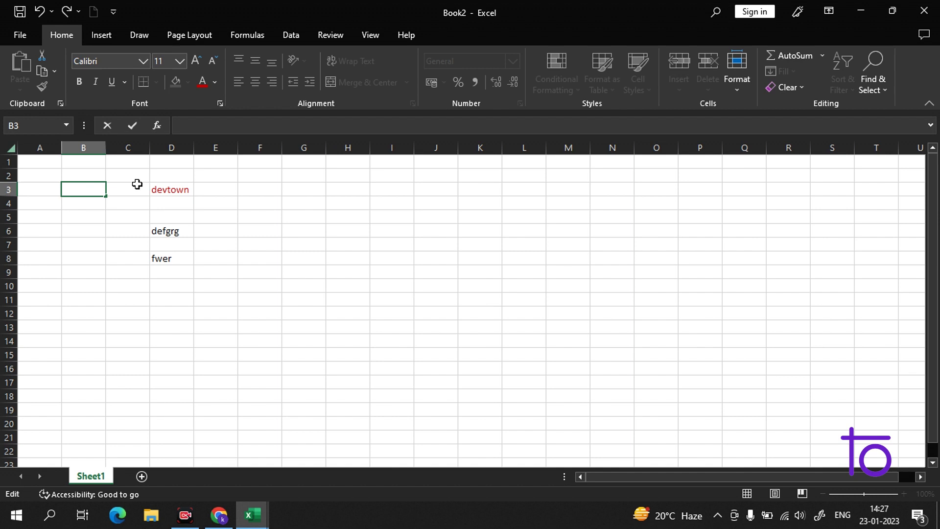
- Clear devtown from D3, defgrg from D6 and fwer from D8
{"action": "left_click", "coordinate": [180, 187]}
{"action": "double_click", "coordinate": [174, 187]}
{"action": "left_click_drag", "start_coordinate": [174, 186], "coordinate": [154, 185]}
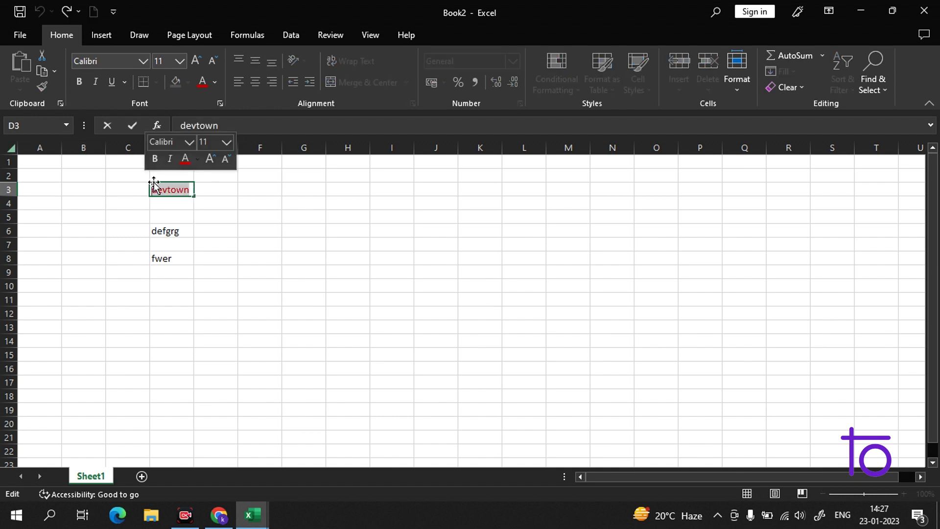
{"action": "key", "text": "BackSpace"}
{"action": "left_click", "coordinate": [176, 233]}
{"action": "double_click", "coordinate": [176, 233]}
{"action": "key", "text": "BackSpace"}
{"action": "key", "text": "BackSpace"}
{"action": "key", "text": "BackSpace"}
{"action": "key", "text": "BackSpace"}
{"action": "key", "text": "BackSpace"}
{"action": "key", "text": "BackSpace"}
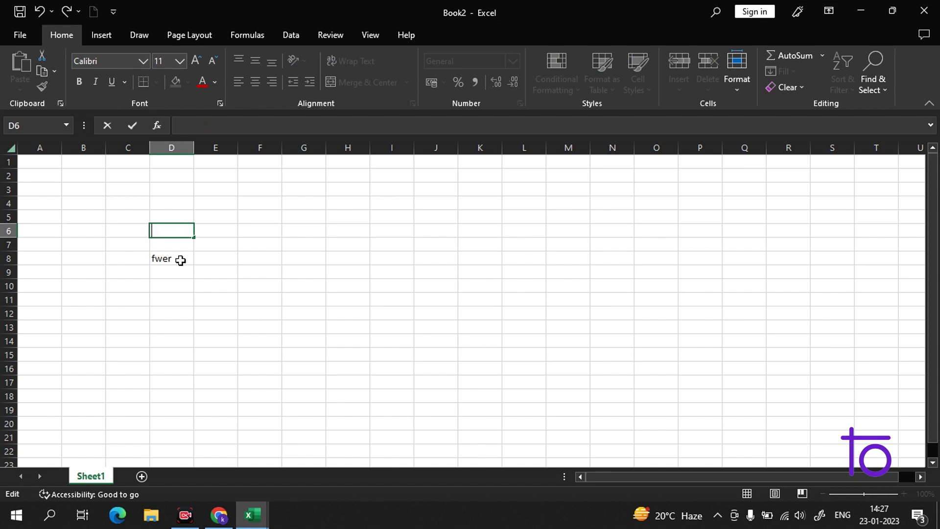
{"action": "left_click", "coordinate": [181, 260]}
{"action": "key", "text": "BackSpace"}
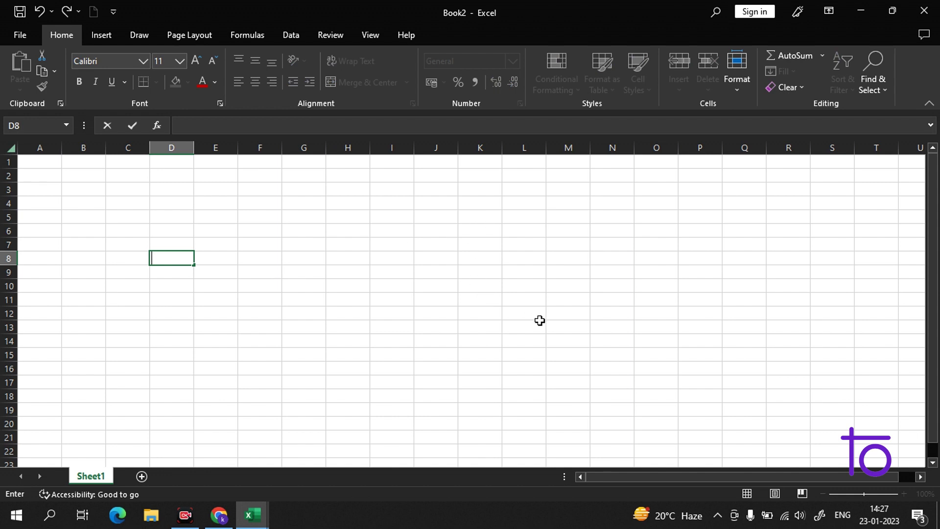
{"action": "left_click", "coordinate": [564, 273]}
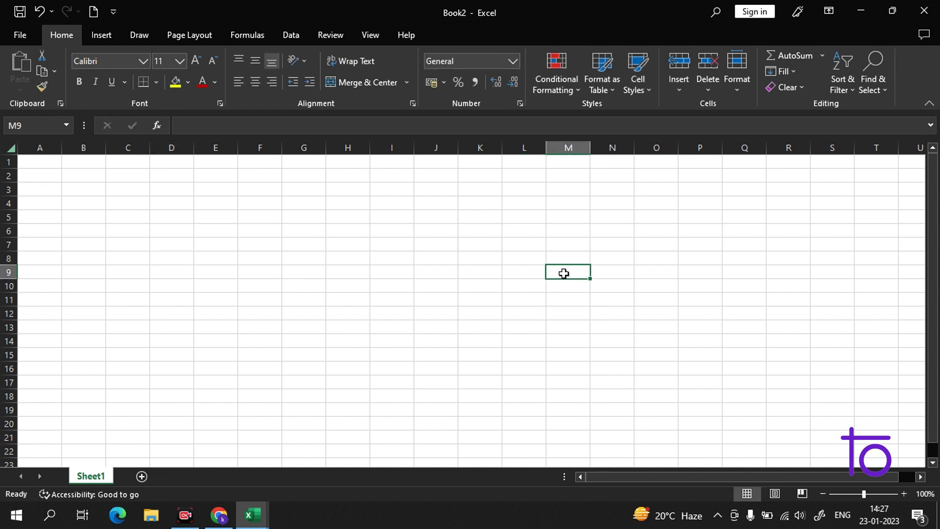
{"action": "type", "text": "de"}
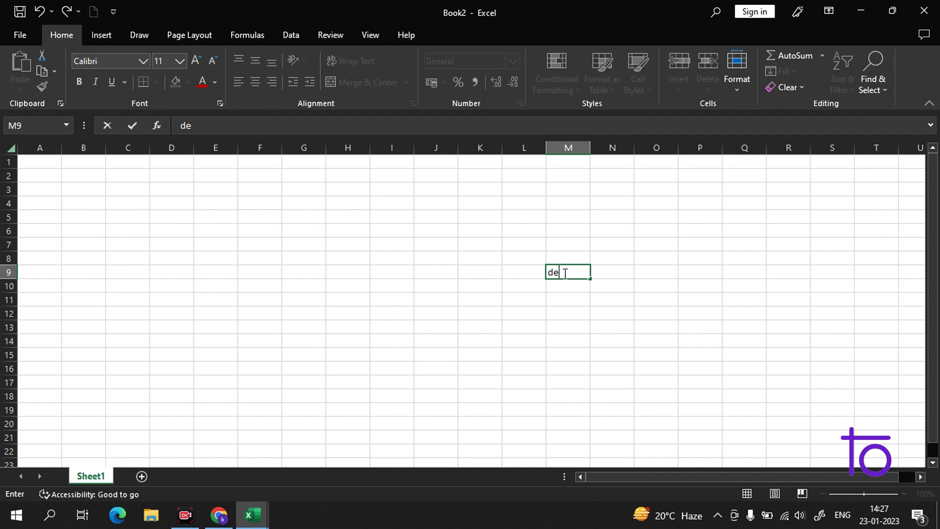
{"action": "type", "text": "t"}
{"action": "key", "text": "BackSpace"}
{"action": "type", "text": "vtown"}
{"action": "left_click_drag", "start_coordinate": [586, 272], "coordinate": [542, 265]}
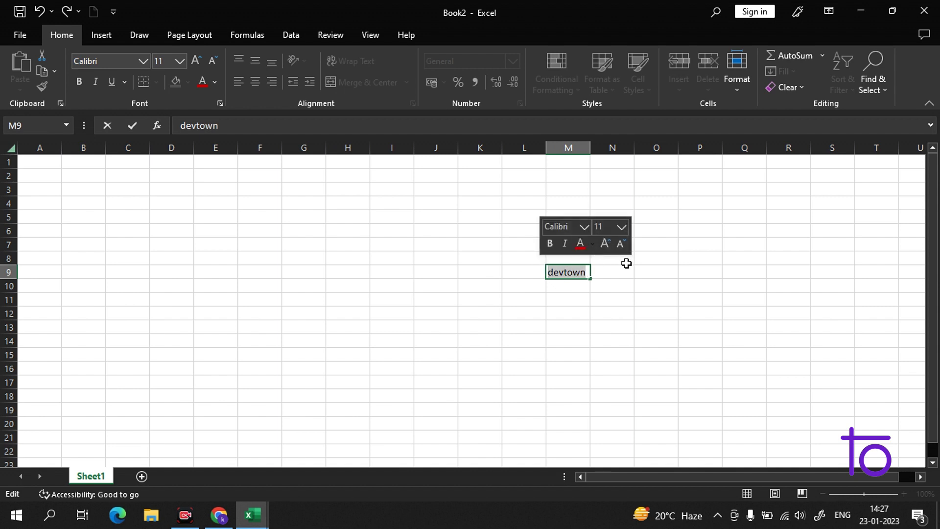
{"action": "key", "text": "BackSpace"}
{"action": "left_click", "coordinate": [504, 248]}
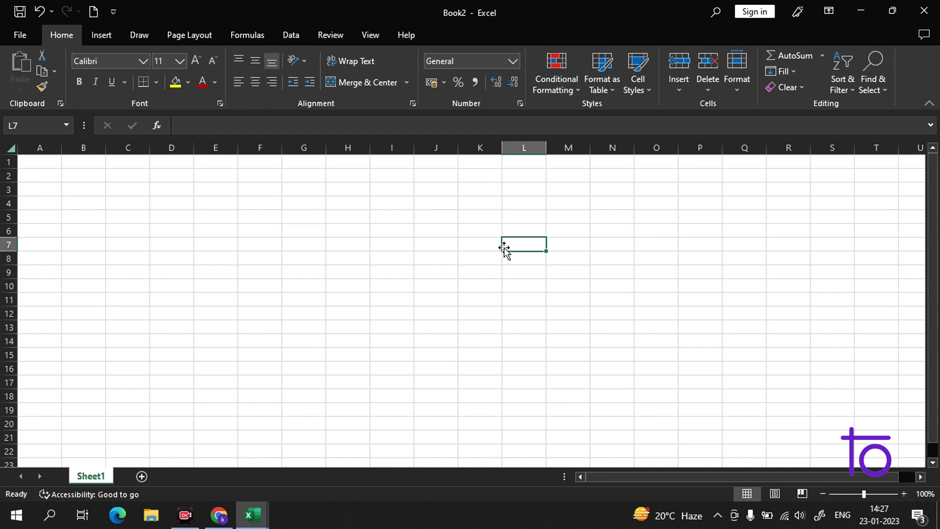
{"action": "left_click", "coordinate": [665, 260]}
{"action": "left_click", "coordinate": [462, 268]}
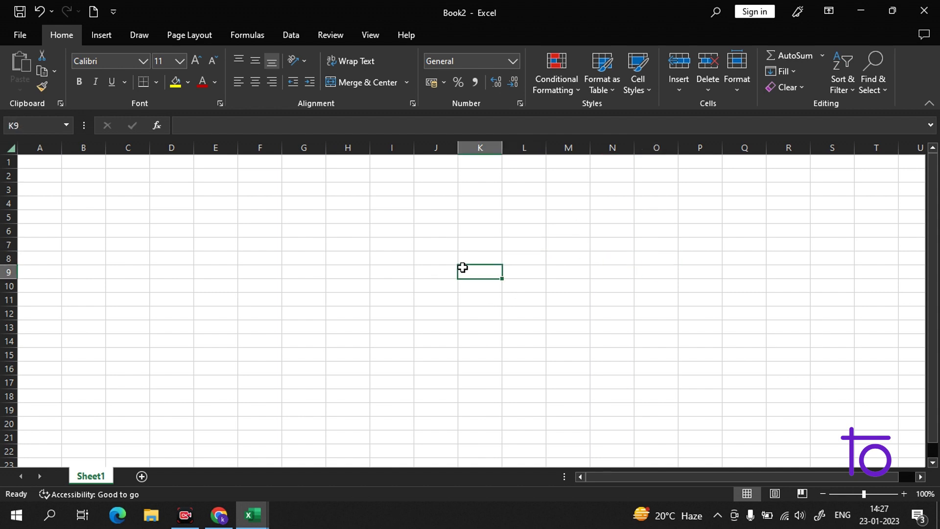
{"action": "left_click", "coordinate": [389, 234]}
{"action": "left_click", "coordinate": [724, 276]}
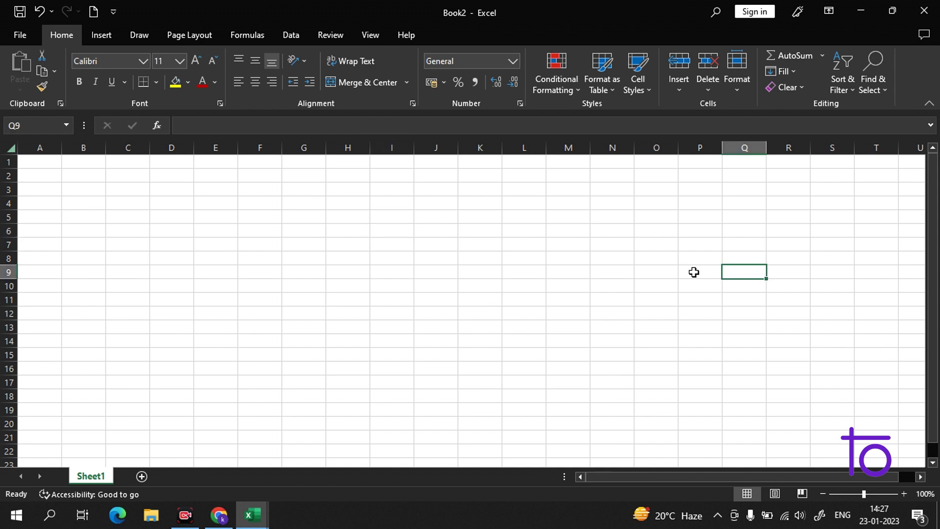
{"action": "left_click", "coordinate": [521, 282]}
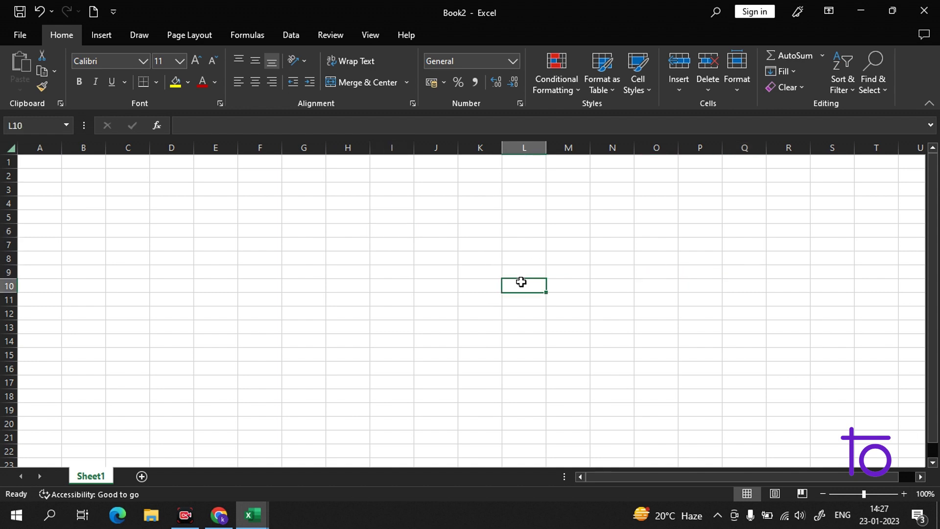
{"action": "left_click", "coordinate": [416, 227]}
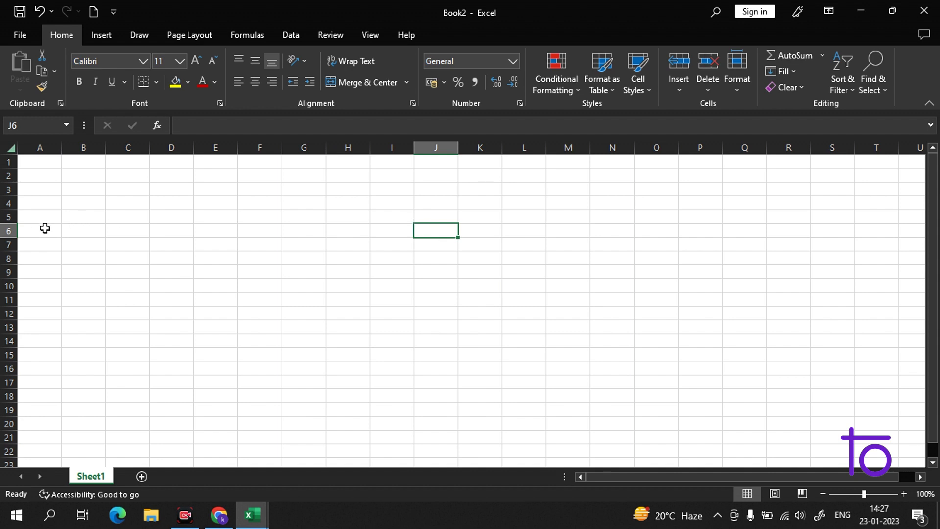
{"action": "left_click", "coordinate": [71, 239]}
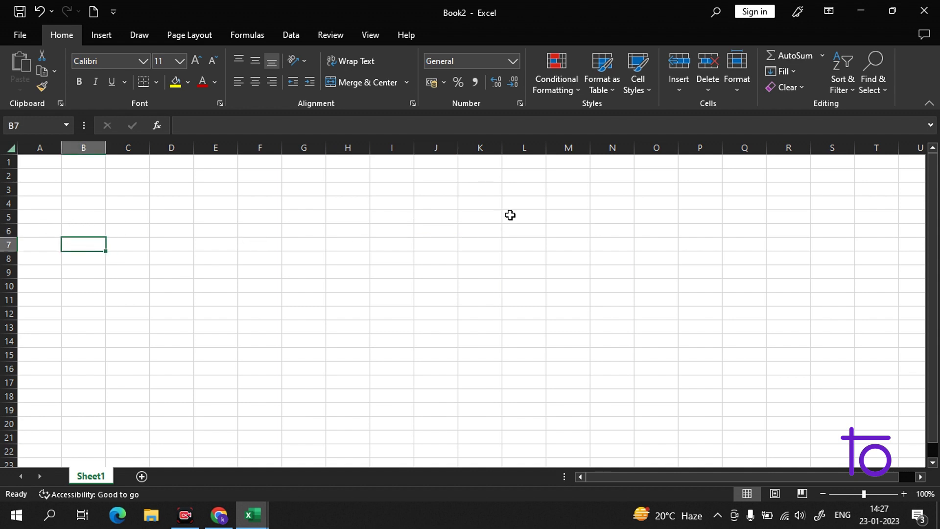
{"action": "left_click", "coordinate": [599, 216]}
{"action": "left_click", "coordinate": [609, 261]}
{"action": "left_click", "coordinate": [610, 281]}
{"action": "left_click", "coordinate": [636, 335]}
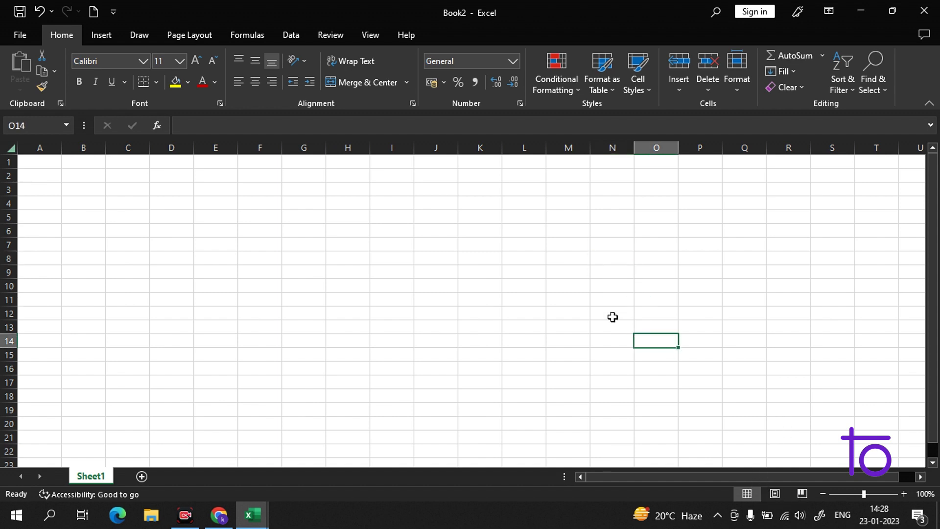
{"action": "left_click", "coordinate": [397, 152]}
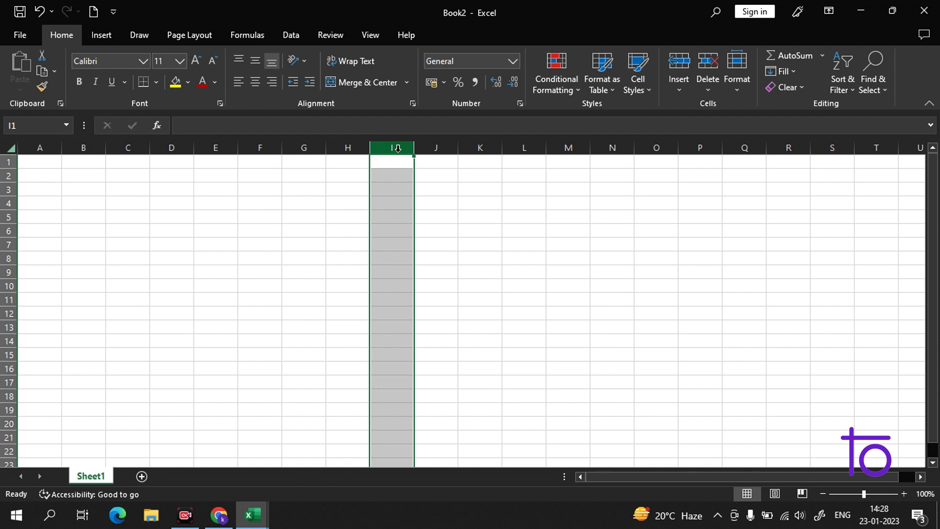
{"action": "left_click", "coordinate": [451, 151]}
{"action": "left_click", "coordinate": [643, 152]}
{"action": "left_click", "coordinate": [724, 160]}
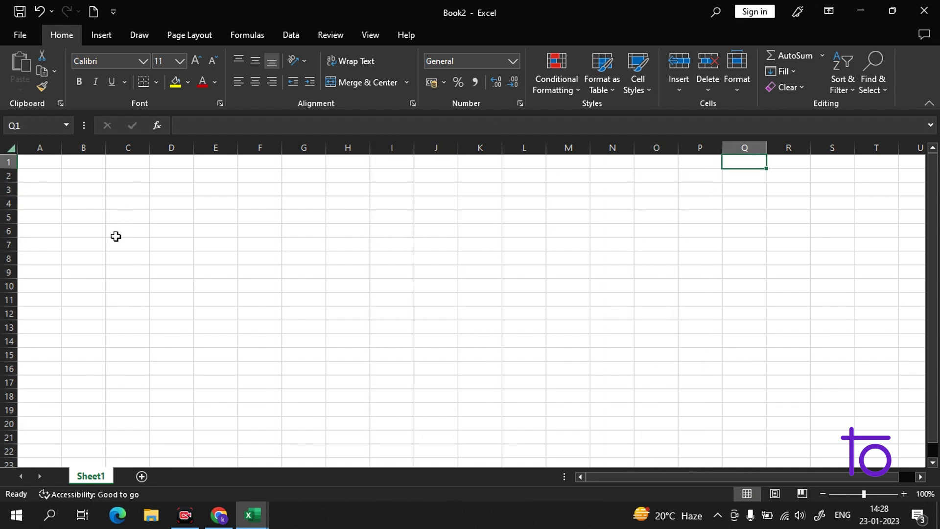
{"action": "left_click", "coordinate": [11, 287]}
{"action": "left_click", "coordinate": [8, 204]}
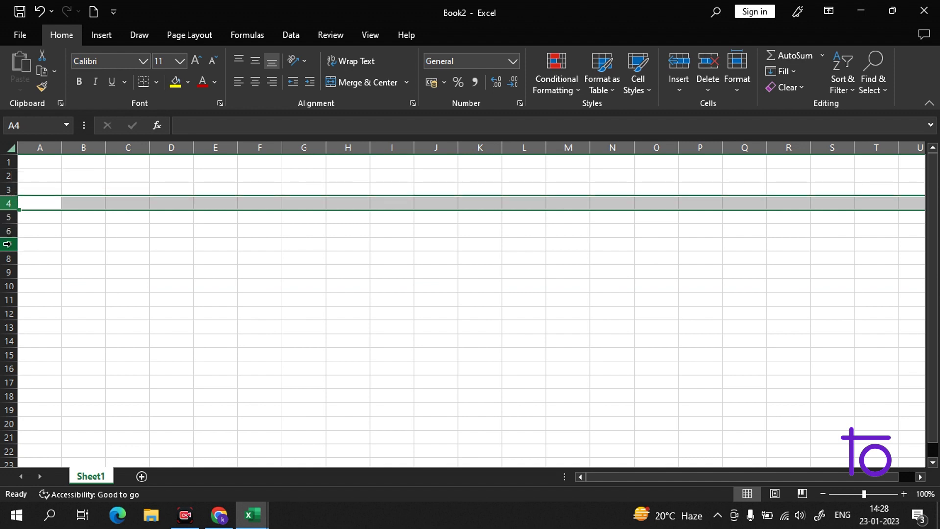
{"action": "left_click", "coordinate": [156, 244]}
{"action": "left_click", "coordinate": [183, 192]}
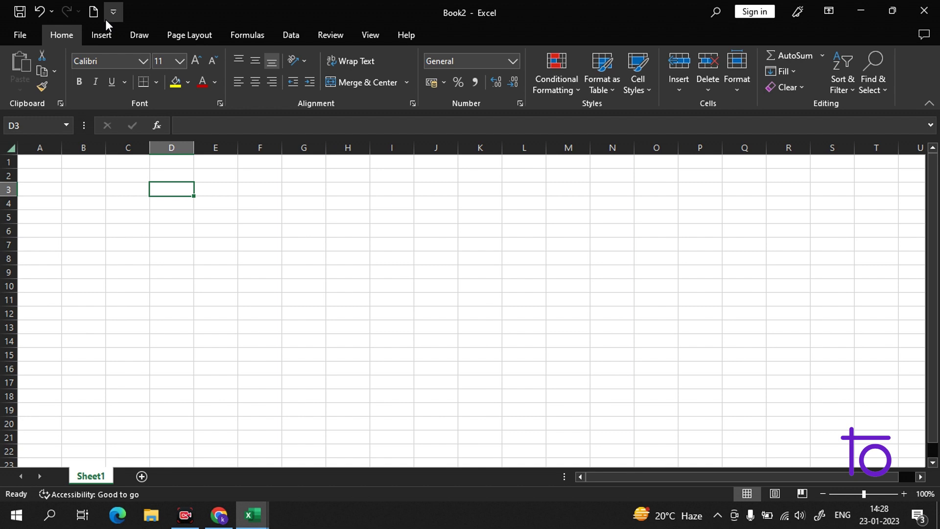
- Browse the Insert and Draw tabs, settle on Page Layout, and select cell G4
{"action": "left_click", "coordinate": [104, 34]}
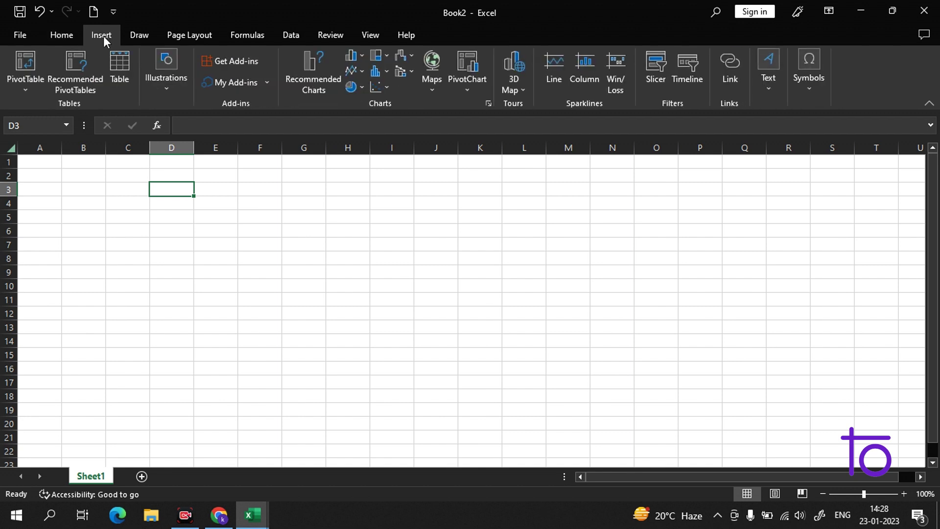
{"action": "left_click", "coordinate": [139, 34]}
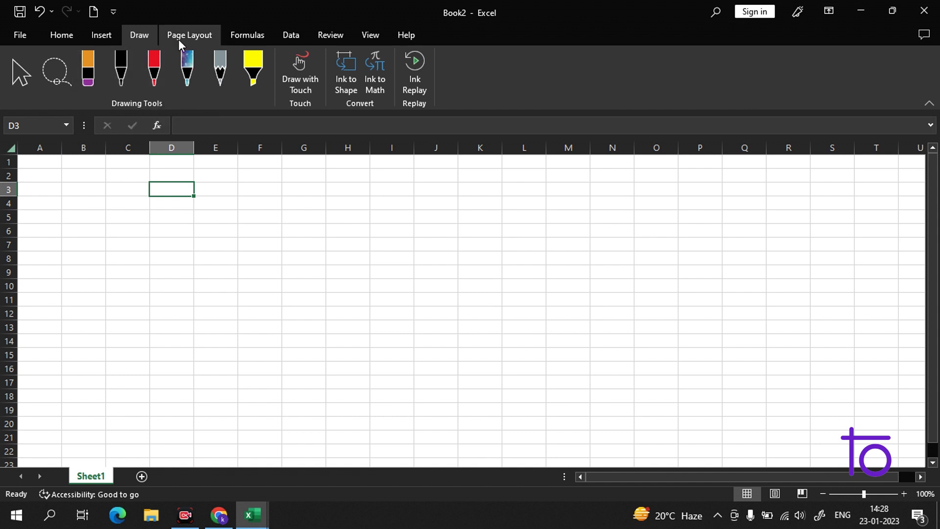
{"action": "left_click", "coordinate": [213, 33]}
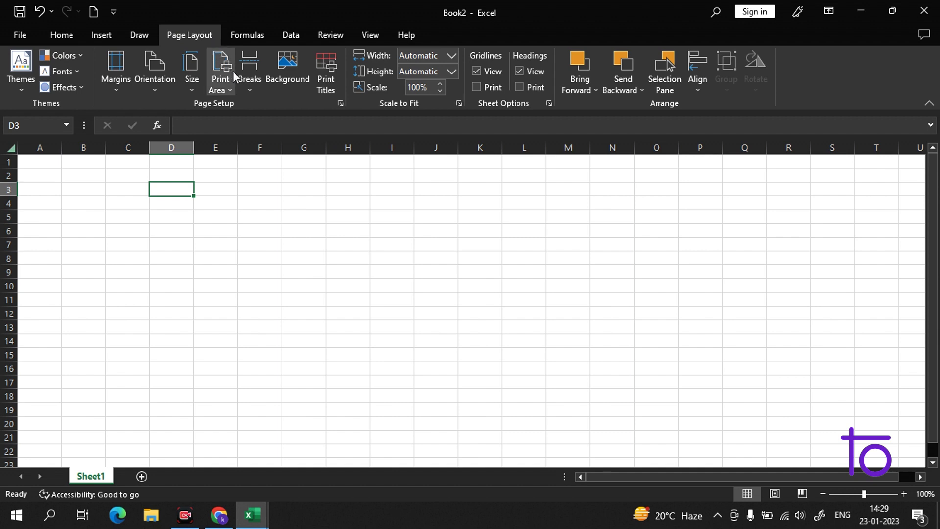
{"action": "left_click", "coordinate": [295, 205]}
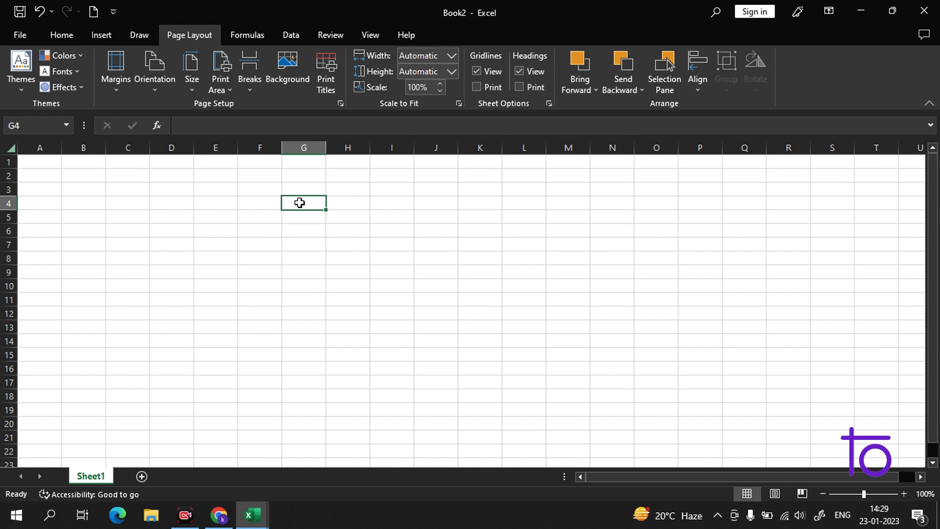
{"action": "left_click", "coordinate": [220, 203]}
{"action": "double_click", "coordinate": [220, 204]}
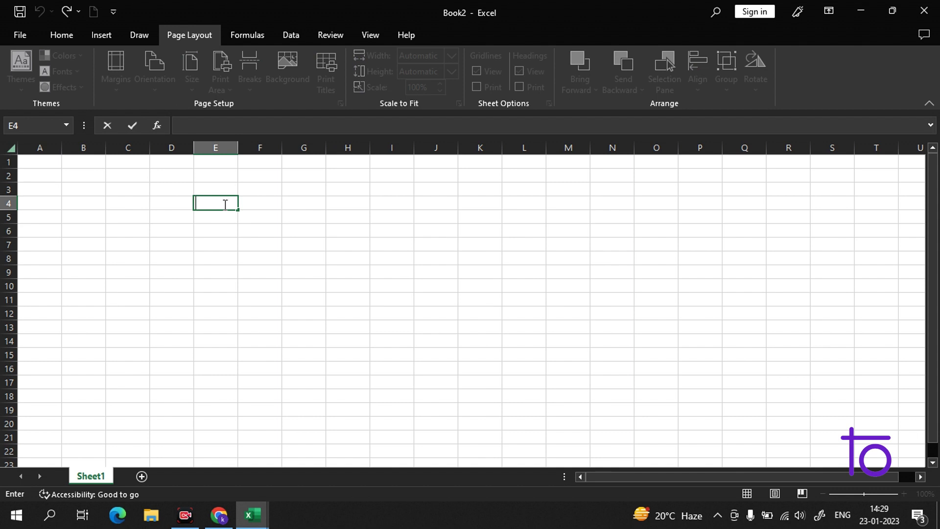
{"action": "left_click", "coordinate": [340, 202]}
{"action": "left_click", "coordinate": [333, 214]}
{"action": "left_click", "coordinate": [341, 242]}
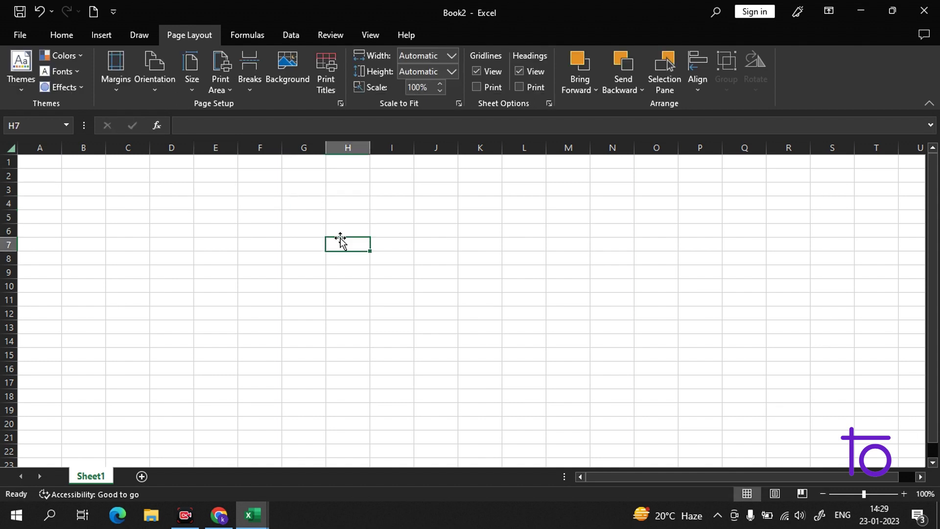
{"action": "left_click", "coordinate": [361, 260]}
{"action": "left_click", "coordinate": [397, 263]}
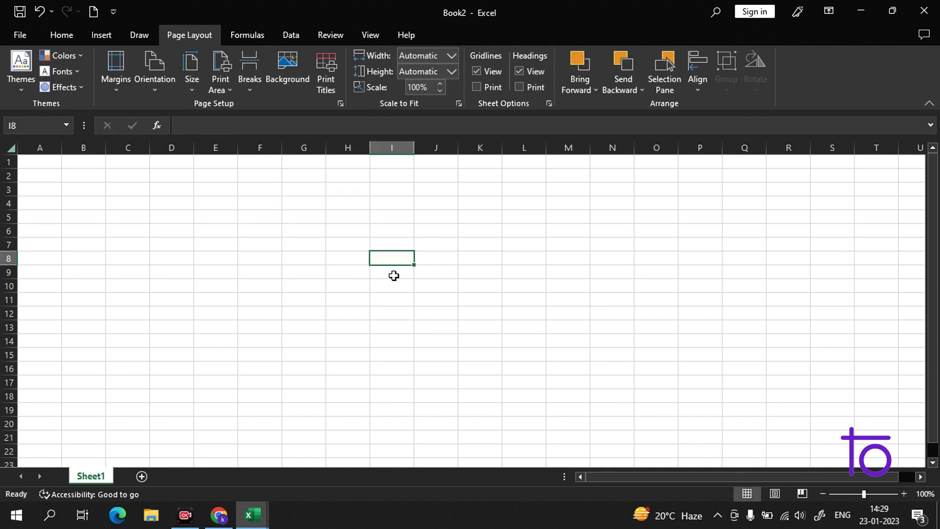
{"action": "left_click_drag", "start_coordinate": [390, 166], "coordinate": [391, 272]}
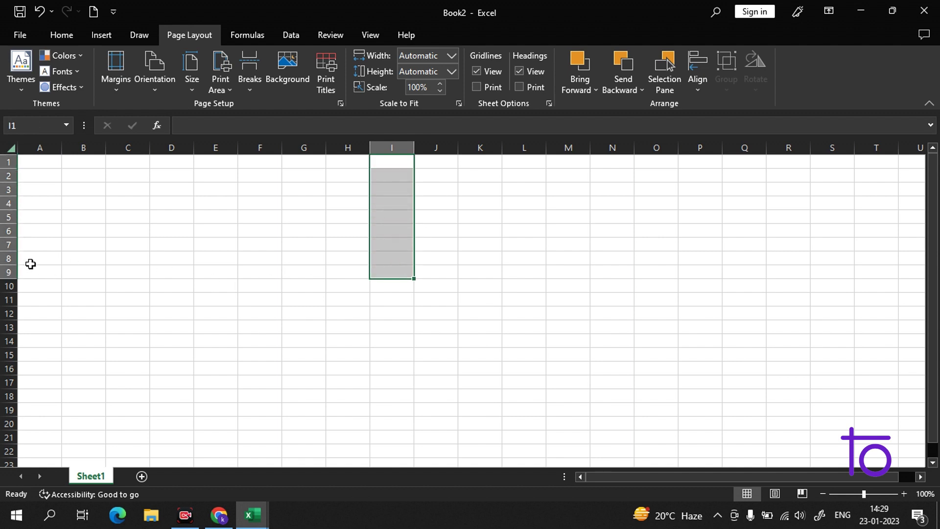
{"action": "left_click_drag", "start_coordinate": [31, 270], "coordinate": [318, 262]}
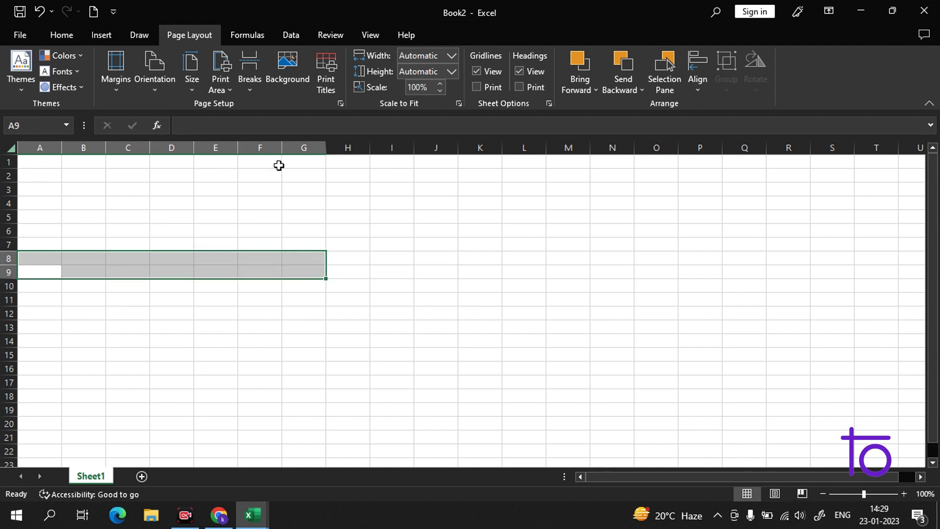
{"action": "key", "text": "F2"}
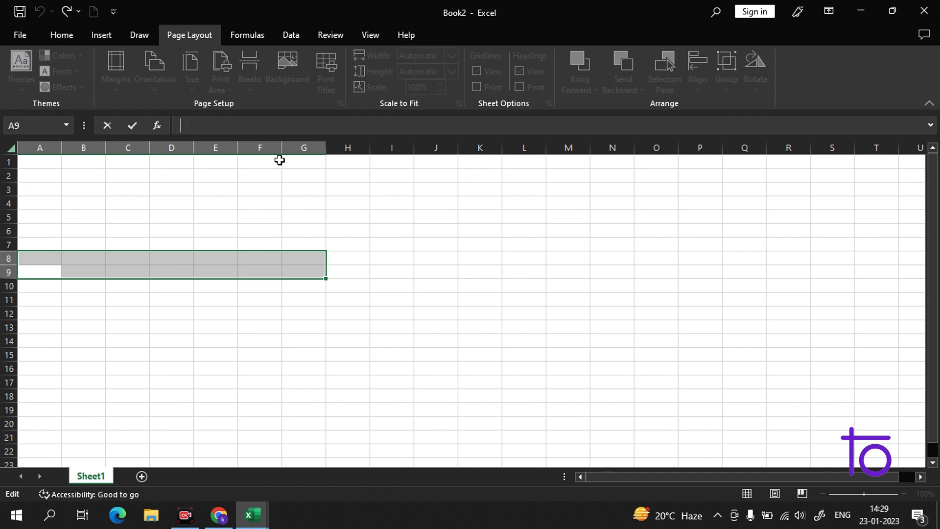
{"action": "left_click", "coordinate": [215, 189]}
{"action": "left_click", "coordinate": [101, 178]}
{"action": "key", "text": "F2"}
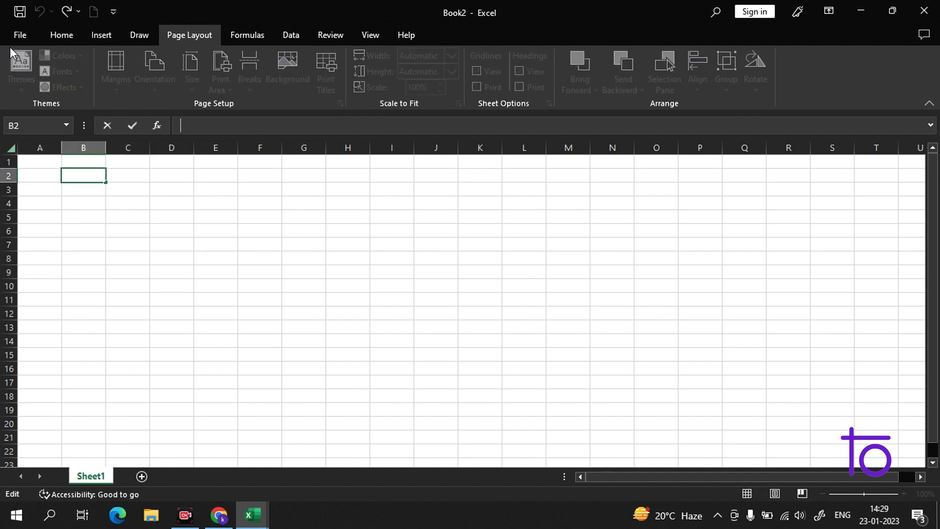
{"action": "left_click", "coordinate": [219, 124]}
- Enter the formula =1+1 in E8 so it displays 2
{"action": "left_click", "coordinate": [209, 261]}
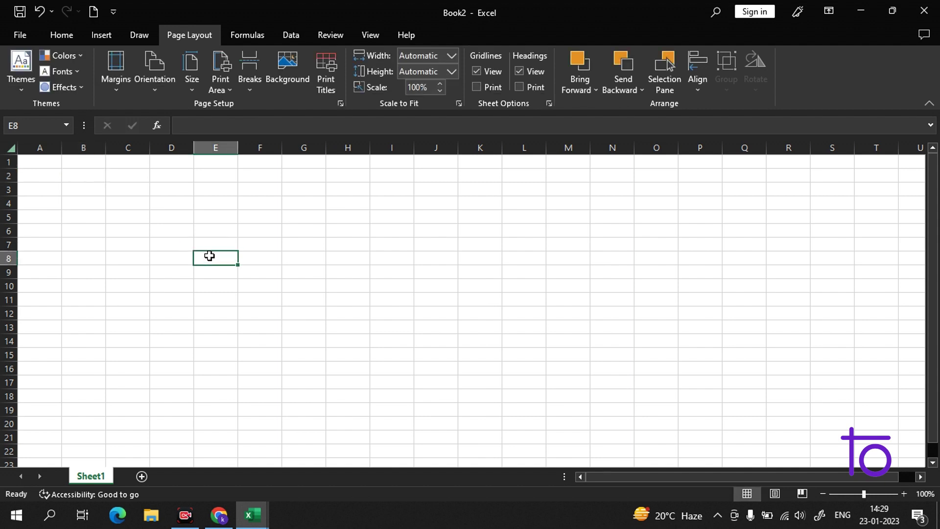
{"action": "left_click", "coordinate": [204, 123]}
{"action": "type", "text": "+"}
{"action": "key", "text": "BackSpace"}
{"action": "type", "text": "="}
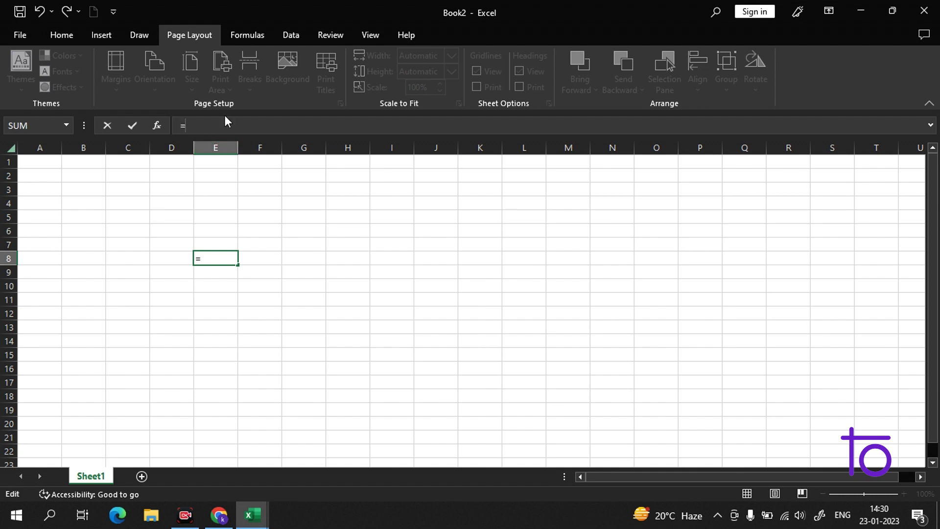
{"action": "type", "text": "1="}
{"action": "key", "text": "BackSpace"}
{"action": "type", "text": "+1"}
{"action": "key", "text": "Return"}
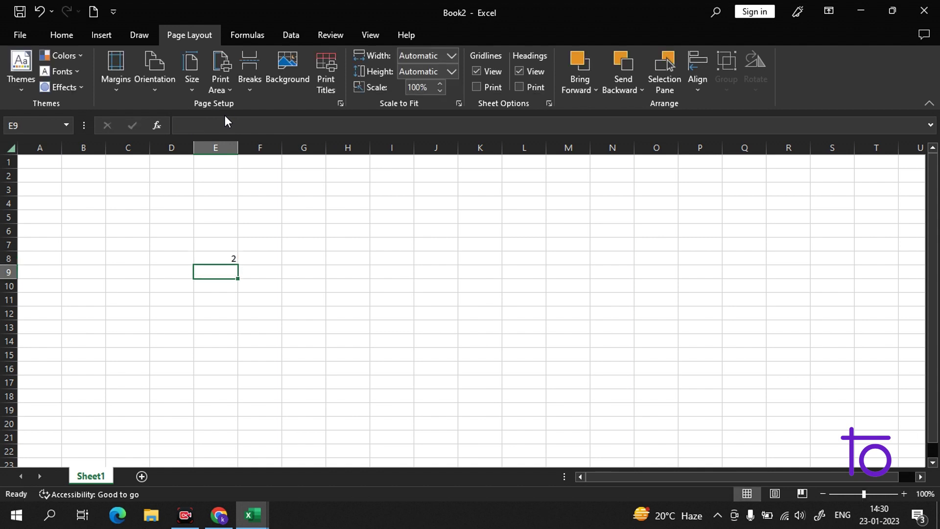
{"action": "left_click", "coordinate": [222, 257]}
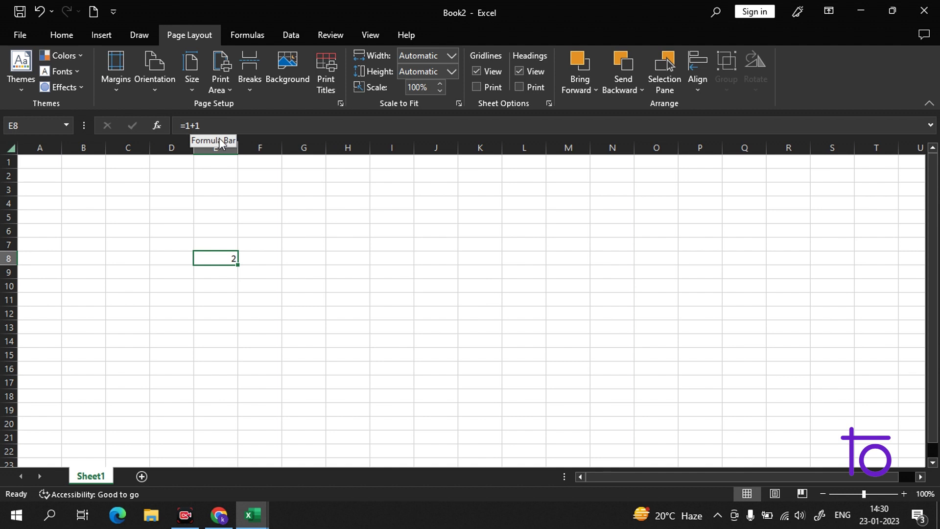
- Enter =2*2 in K8, then delete it again, leaving K8 empty
{"action": "double_click", "coordinate": [463, 260]}
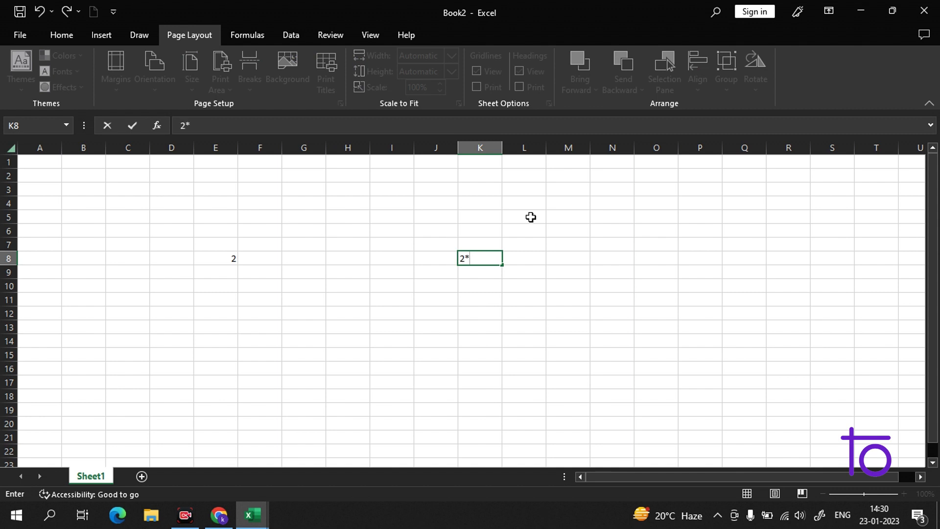
{"action": "type", "text": "="}
{"action": "key", "text": "Return"}
{"action": "double_click", "coordinate": [490, 258]}
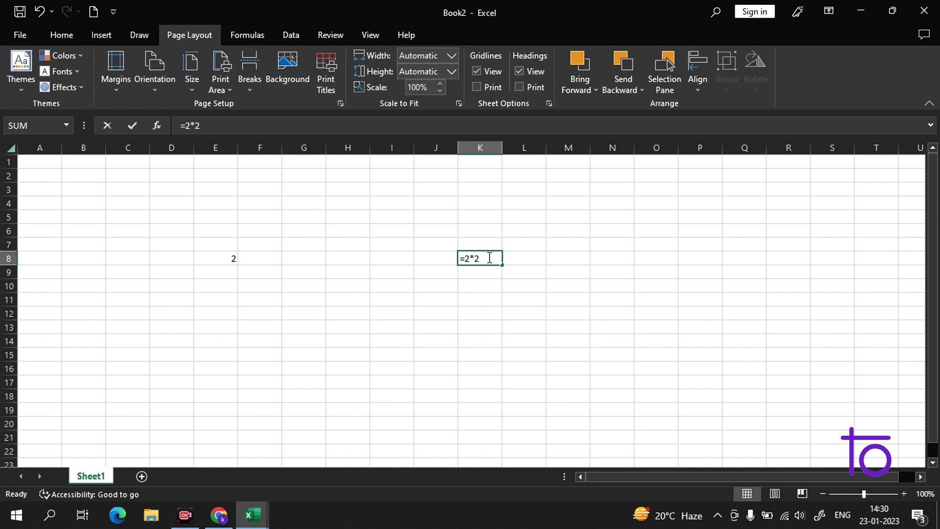
{"action": "left_click_drag", "start_coordinate": [458, 252], "coordinate": [455, 253]}
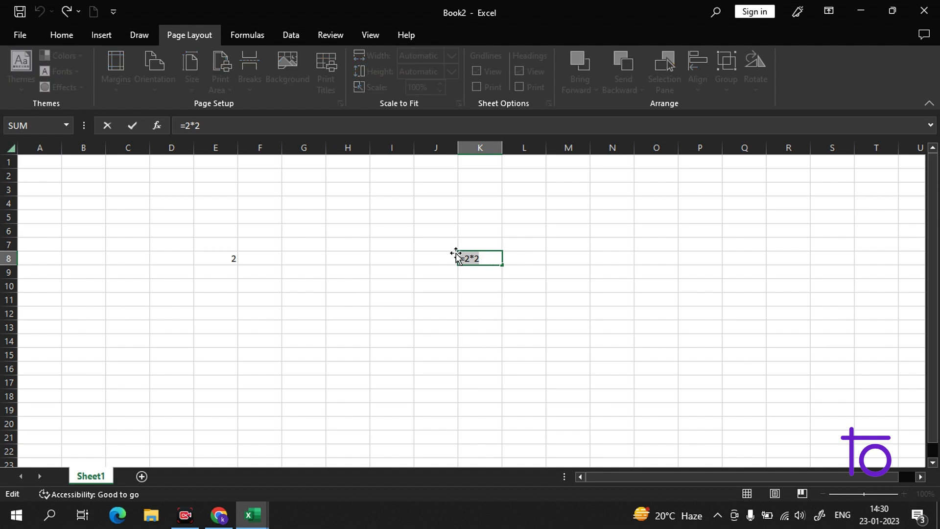
{"action": "key", "text": "BackSpace"}
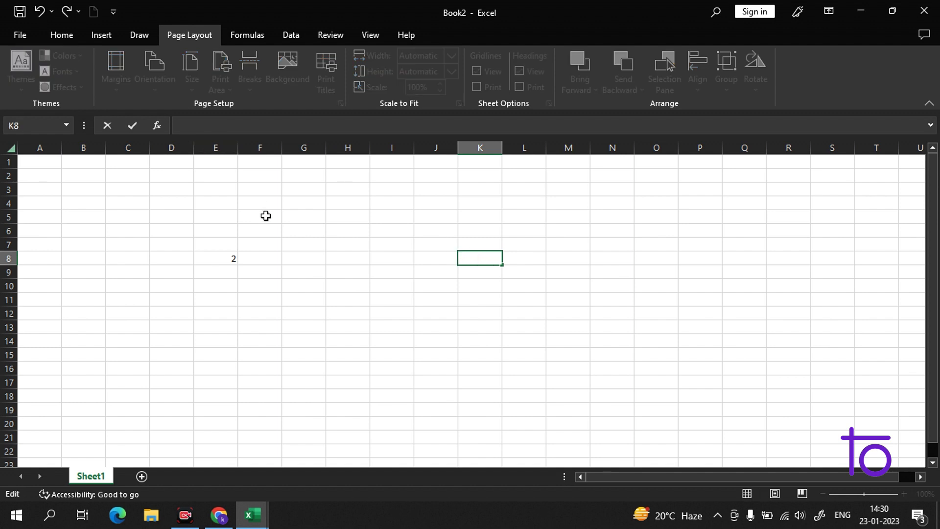
{"action": "left_click", "coordinate": [362, 234]}
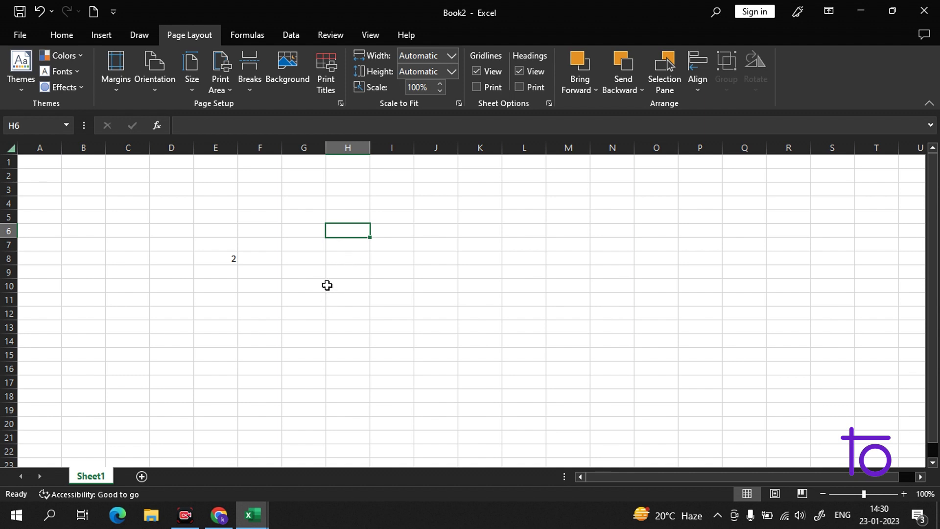
{"action": "left_click", "coordinate": [270, 215]}
{"action": "left_click", "coordinate": [422, 189]}
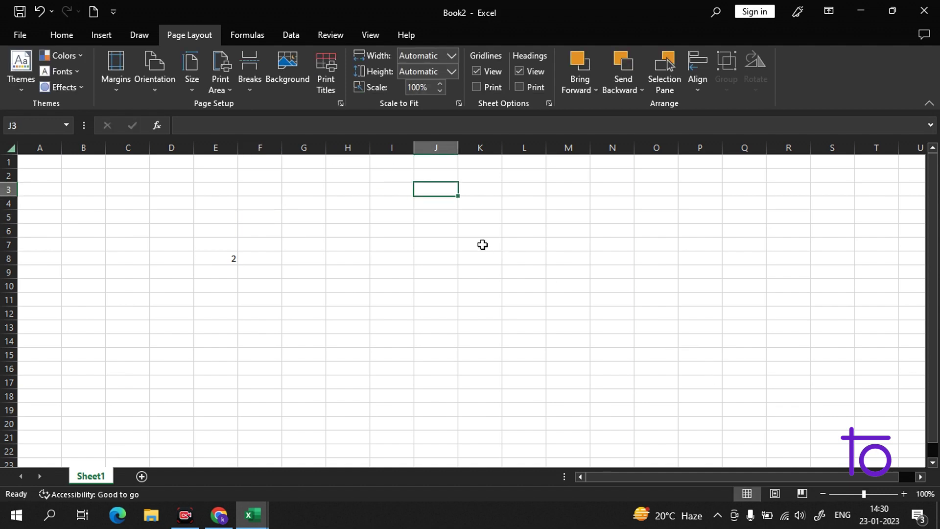
{"action": "scroll", "coordinate": [474, 327], "scroll_direction": "down", "scroll_amount": 1}
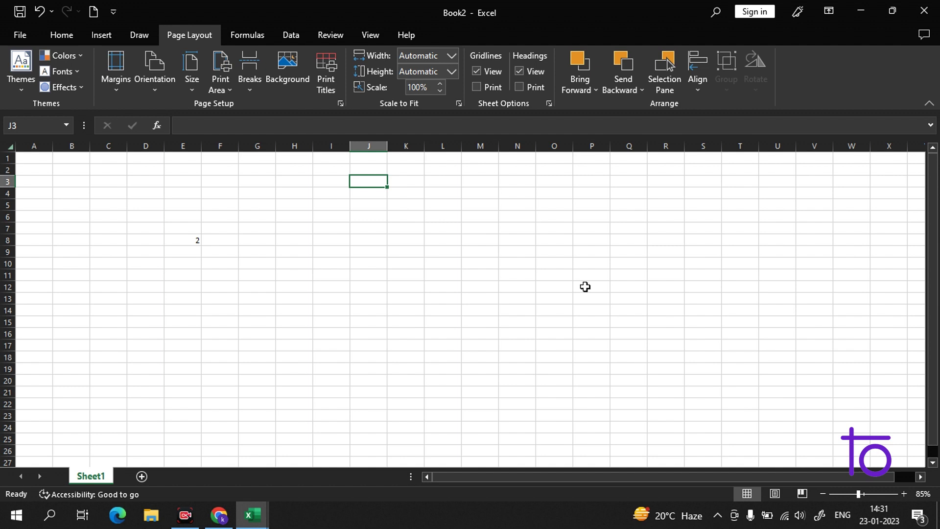
{"action": "left_click", "coordinate": [427, 239]}
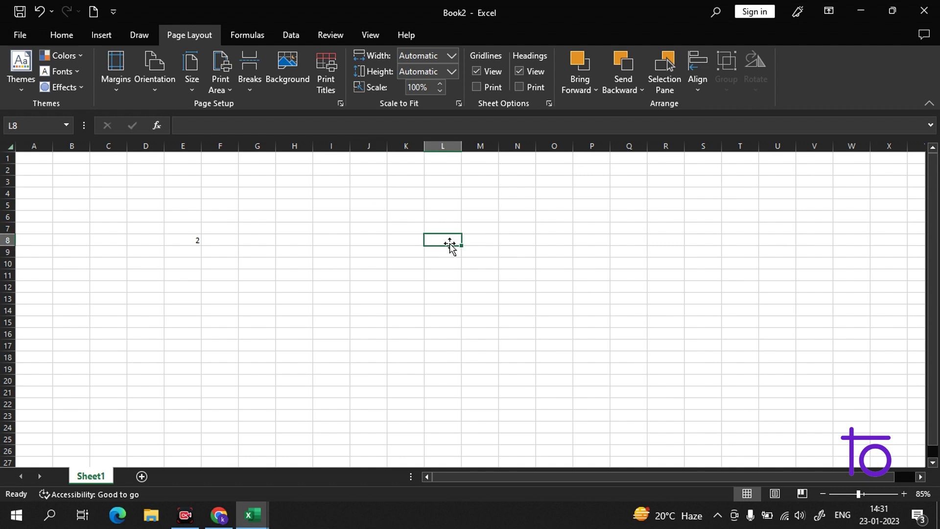
{"action": "scroll", "coordinate": [383, 248], "scroll_direction": "down", "scroll_amount": 4}
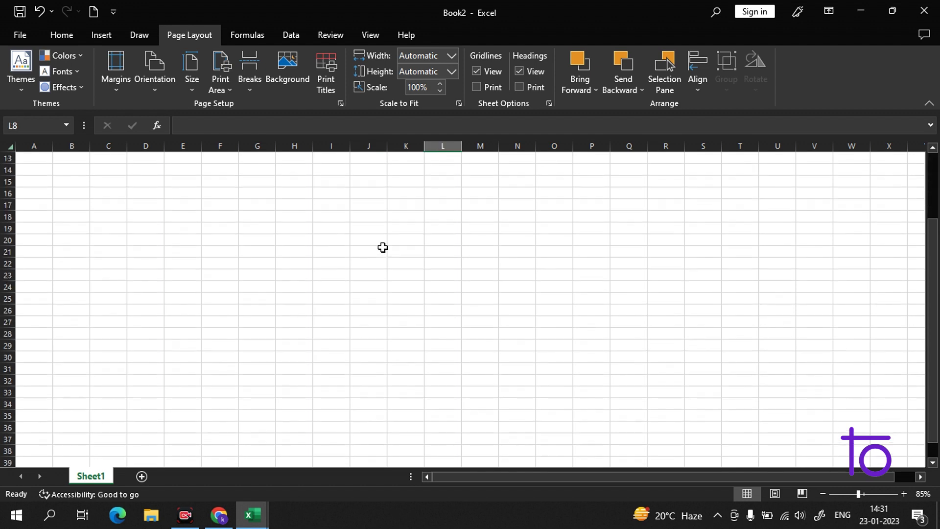
{"action": "scroll", "coordinate": [383, 247], "scroll_direction": "down", "scroll_amount": 11}
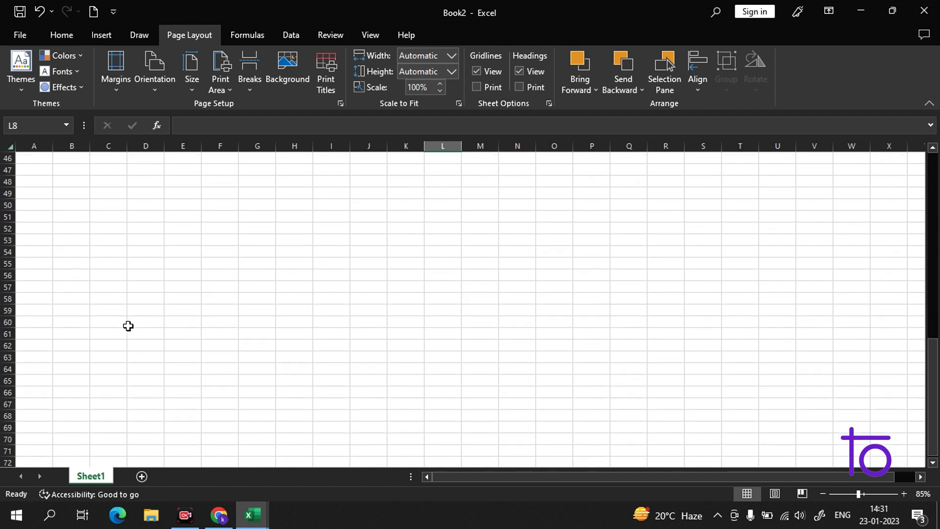
{"action": "mouse_move", "coordinate": [933, 405]}
{"action": "left_mouse_down"}
{"action": "mouse_move", "coordinate": [932, 386]}
{"action": "mouse_move", "coordinate": [931, 417]}
{"action": "left_mouse_up"}
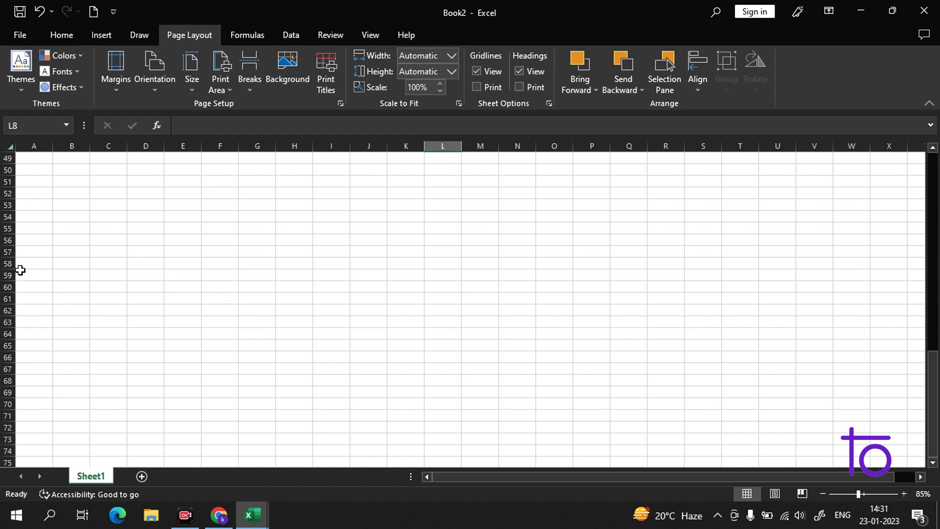
{"action": "scroll", "coordinate": [156, 265], "scroll_direction": "down", "scroll_amount": 1}
{"action": "scroll", "coordinate": [157, 265], "scroll_direction": "down", "scroll_amount": 7}
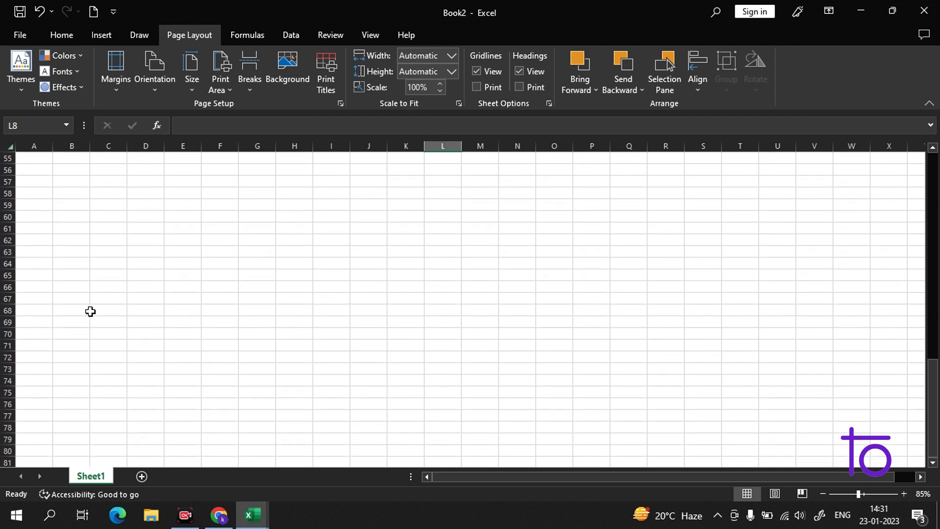
{"action": "scroll", "coordinate": [89, 321], "scroll_direction": "down", "scroll_amount": 16}
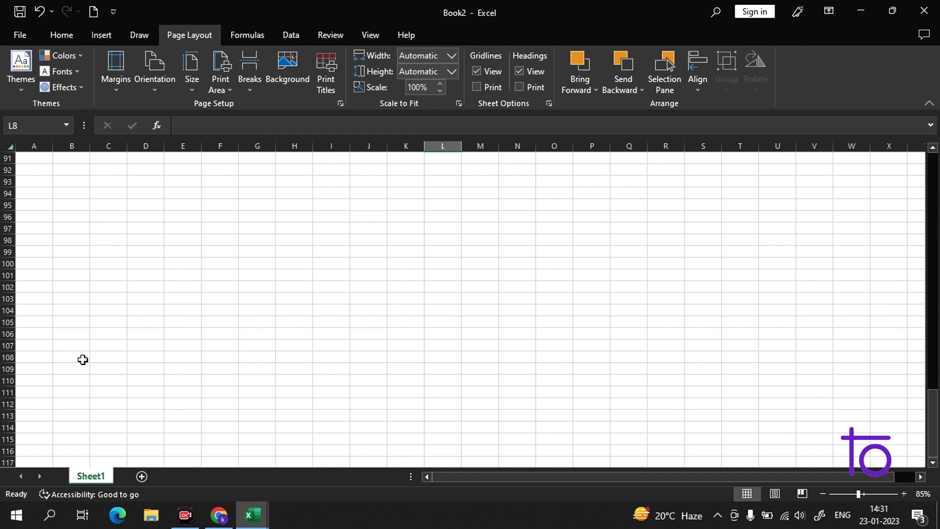
{"action": "scroll", "coordinate": [154, 348], "scroll_direction": "down", "scroll_amount": 20}
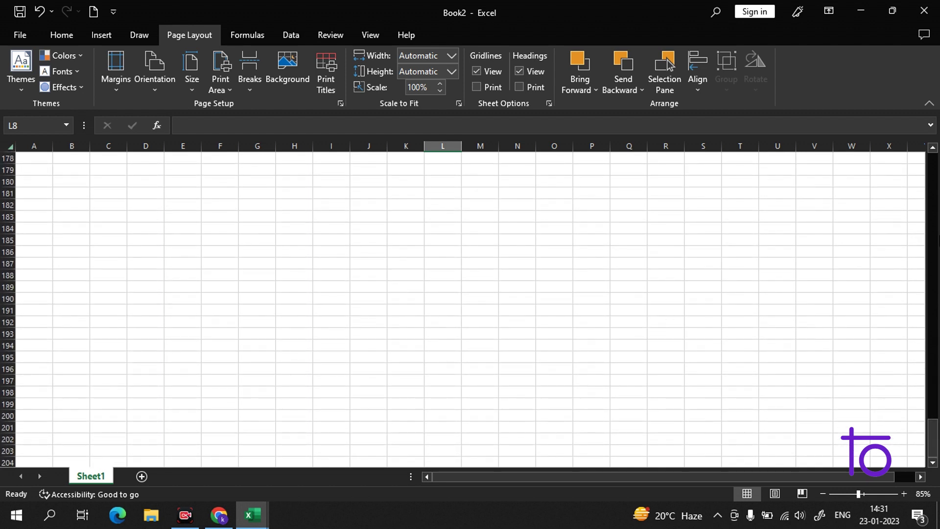
{"action": "left_click_drag", "start_coordinate": [933, 437], "coordinate": [933, 167]}
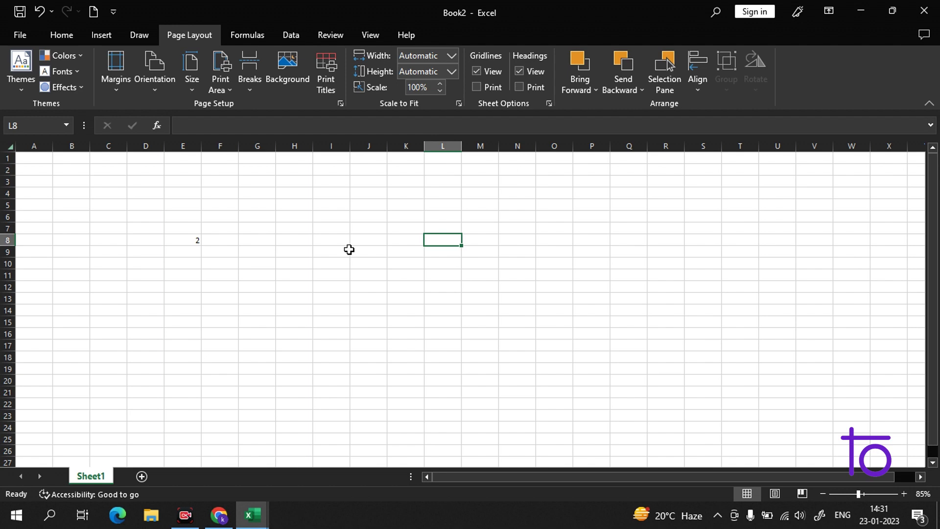
- Ctrl-scroll to zoom in and out, ending at 115% with columns A–R visible
{"action": "scroll", "coordinate": [352, 246], "scroll_direction": "down", "scroll_amount": 4}
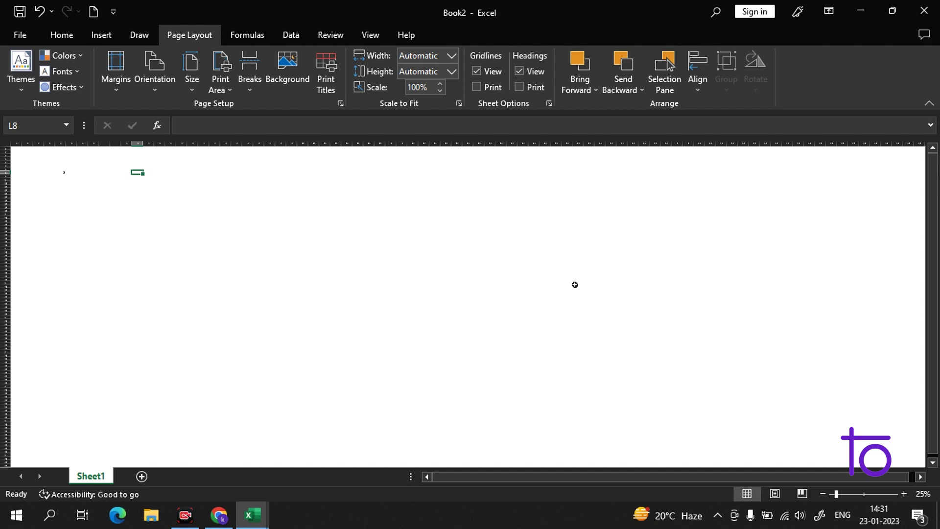
{"action": "scroll", "coordinate": [800, 226], "scroll_direction": "up", "scroll_amount": 6}
{"action": "scroll", "coordinate": [801, 225], "scroll_direction": "down", "scroll_amount": 9}
{"action": "scroll", "coordinate": [802, 227], "scroll_direction": "up", "scroll_amount": 10}
{"action": "scroll", "coordinate": [651, 249], "scroll_direction": "down", "scroll_amount": 8}
{"action": "scroll", "coordinate": [651, 250], "scroll_direction": "up", "scroll_amount": 8}
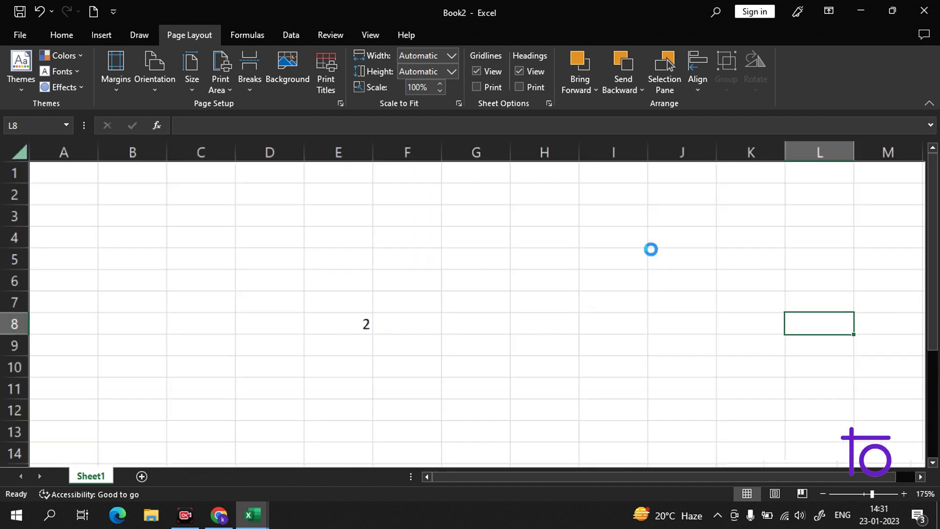
{"action": "scroll", "coordinate": [650, 249], "scroll_direction": "up", "scroll_amount": 2}
{"action": "left_click_drag", "start_coordinate": [598, 480], "coordinate": [636, 482]}
{"action": "scroll", "coordinate": [573, 304], "scroll_direction": "down", "scroll_amount": 6}
{"action": "scroll", "coordinate": [573, 304], "scroll_direction": "up", "scroll_amount": 2}
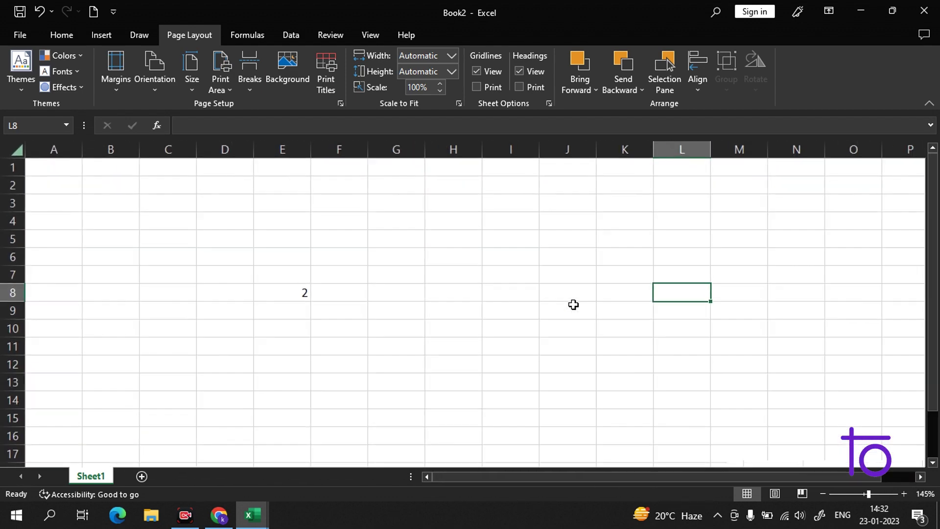
{"action": "scroll", "coordinate": [573, 305], "scroll_direction": "up", "scroll_amount": 10}
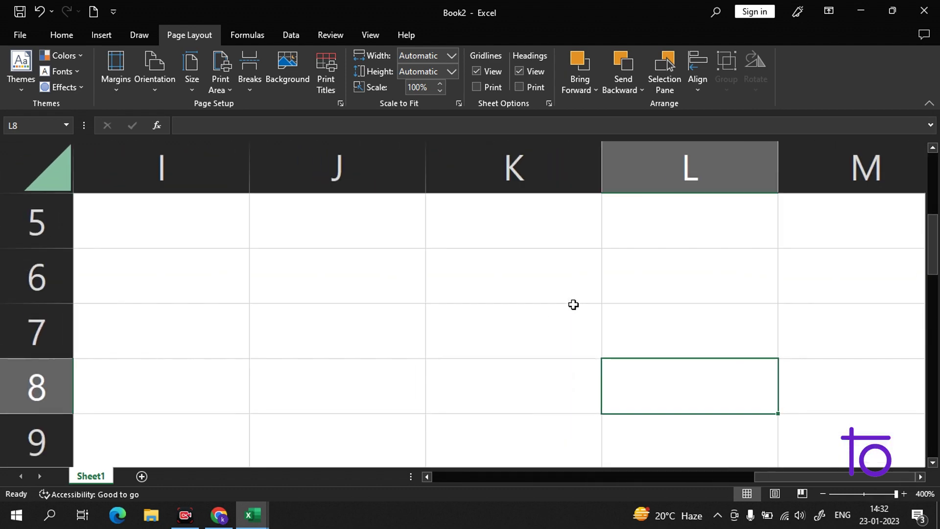
{"action": "scroll", "coordinate": [574, 305], "scroll_direction": "down", "scroll_amount": 15}
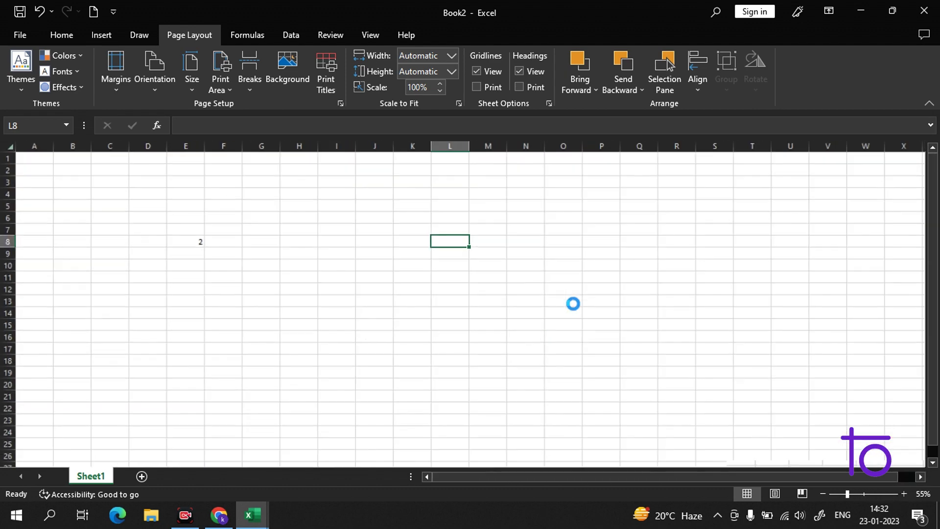
{"action": "scroll", "coordinate": [573, 304], "scroll_direction": "up", "scroll_amount": 7}
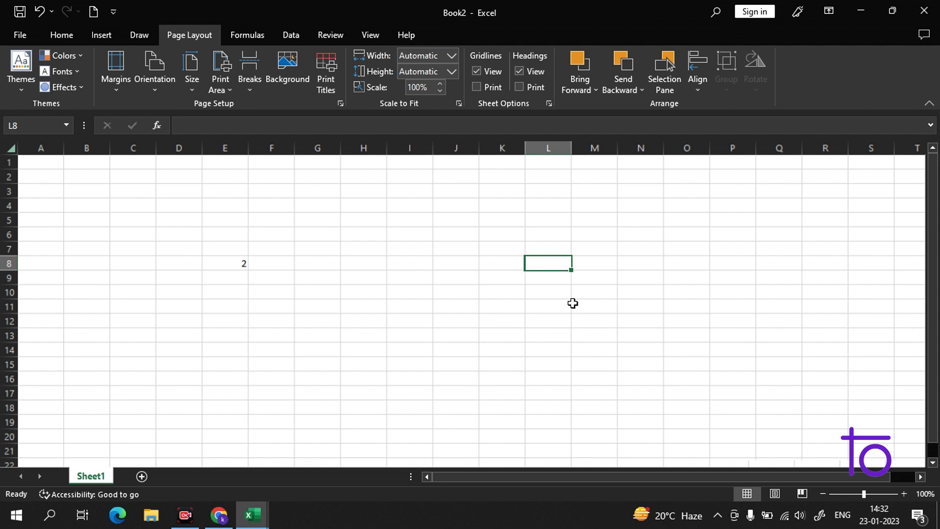
{"action": "scroll", "coordinate": [572, 303], "scroll_direction": "up", "scroll_amount": 1}
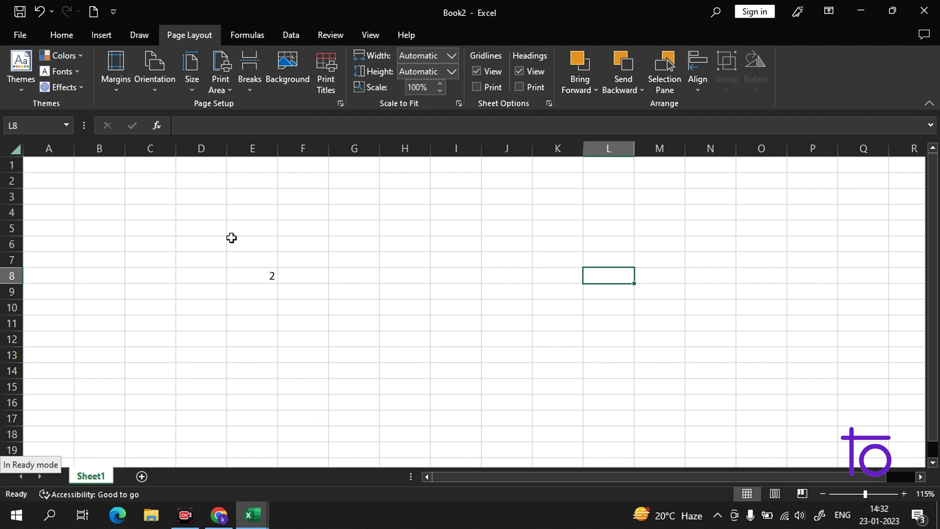
- Check E8's formula, then enter =8/2 in G7
{"action": "left_click", "coordinate": [267, 276]}
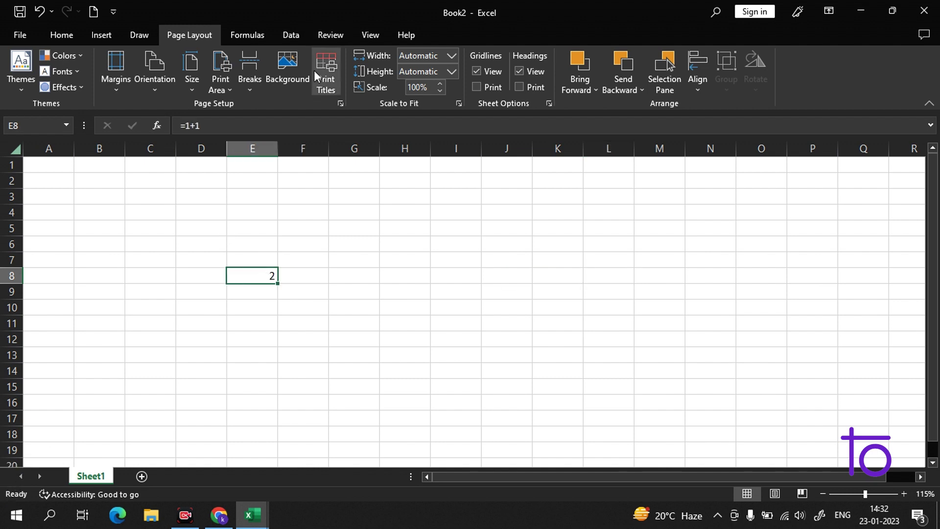
{"action": "left_click", "coordinate": [368, 261]}
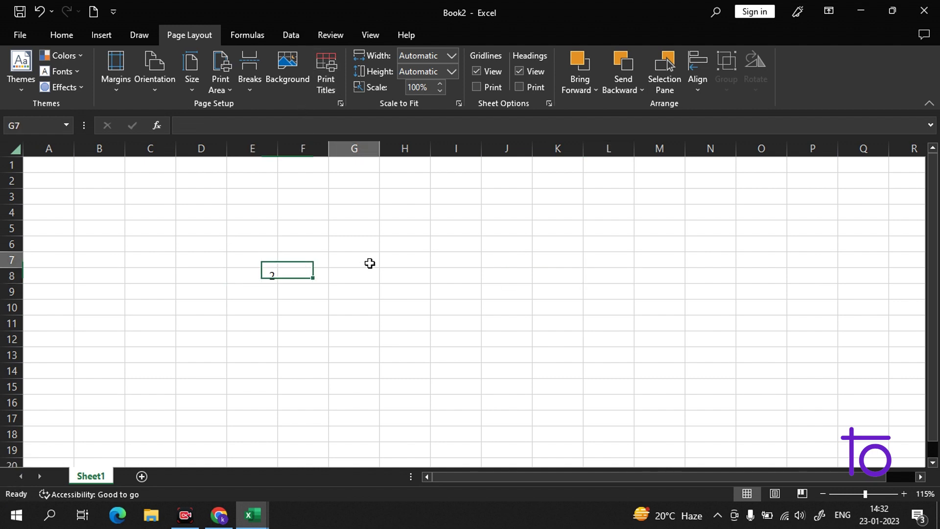
{"action": "left_click", "coordinate": [267, 129]}
{"action": "type", "text": "2"}
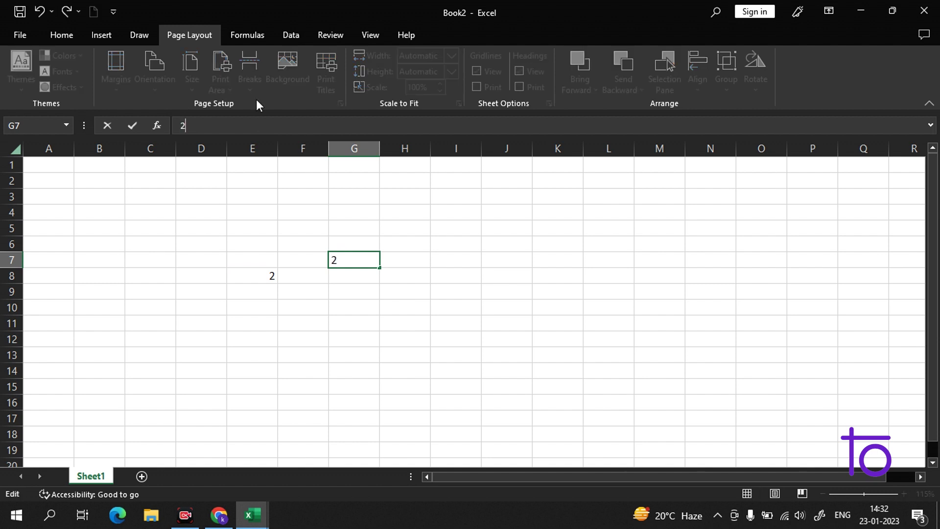
{"action": "key", "text": "BackSpace"}
{"action": "type", "text": "=2"}
{"action": "key", "text": "BackSpace"}
{"action": "key", "text": "Return"}
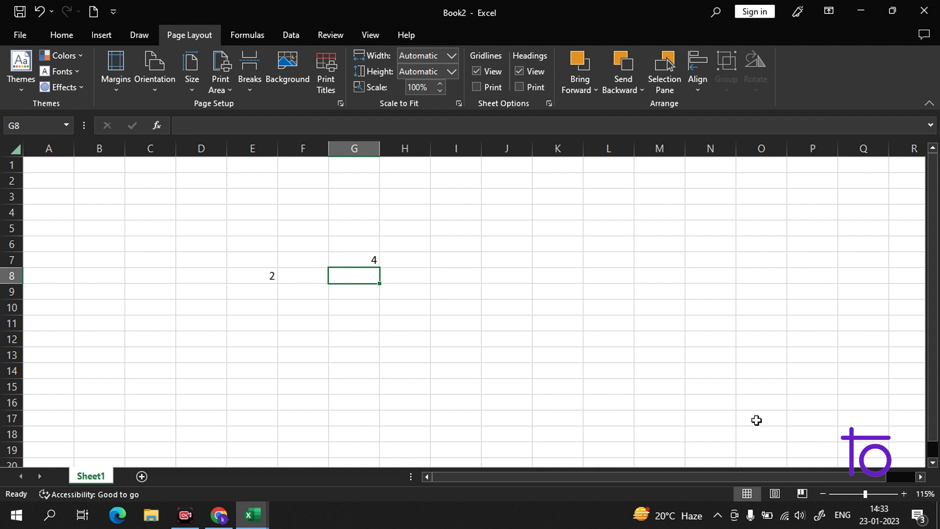
- Change G7's divisor to cell I4, giving =8/I4 which shows #DIV/0!
{"action": "left_click", "coordinate": [370, 259]}
{"action": "double_click", "coordinate": [370, 259]}
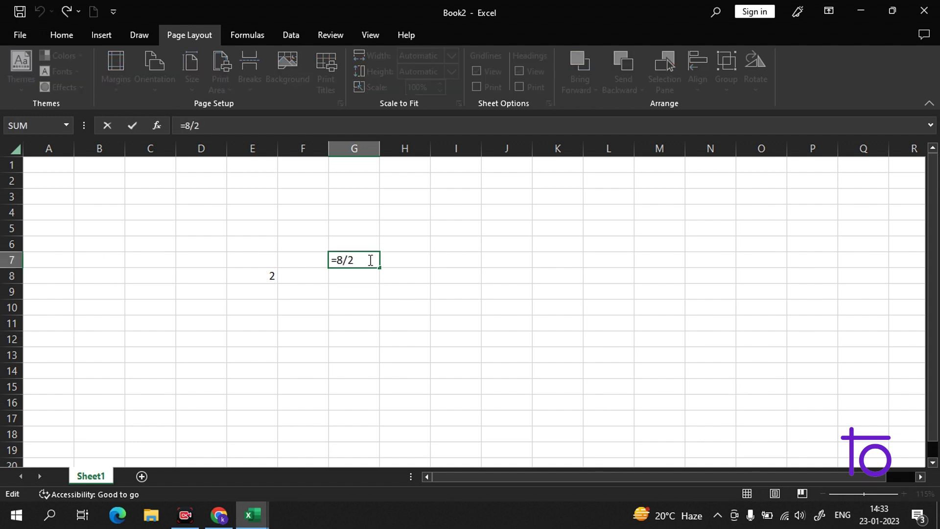
{"action": "key", "text": "BackSpace"}
{"action": "left_click", "coordinate": [457, 255]}
{"action": "left_click", "coordinate": [439, 214]}
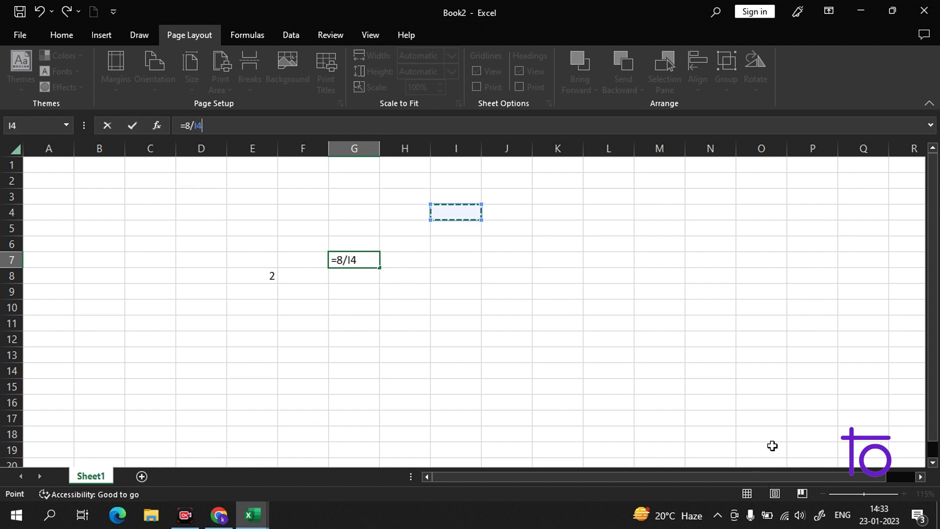
{"action": "key", "text": "Return"}
- Find Personal monthly budget in the template gallery and create a workbook from it
{"action": "left_click", "coordinate": [17, 35]}
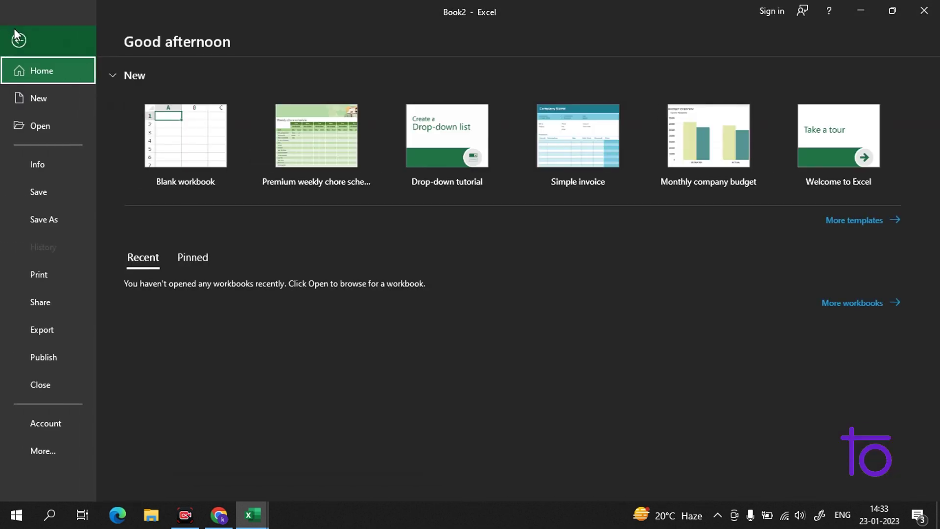
{"action": "left_click", "coordinate": [873, 225]}
{"action": "scroll", "coordinate": [389, 169], "scroll_direction": "down", "scroll_amount": 2}
{"action": "scroll", "coordinate": [388, 177], "scroll_direction": "down", "scroll_amount": 8}
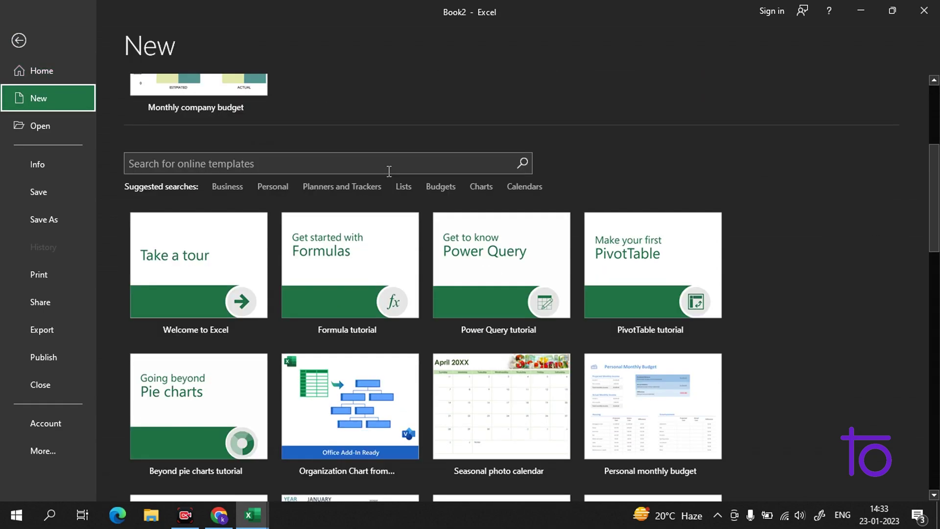
{"action": "scroll", "coordinate": [382, 192], "scroll_direction": "down", "scroll_amount": 3}
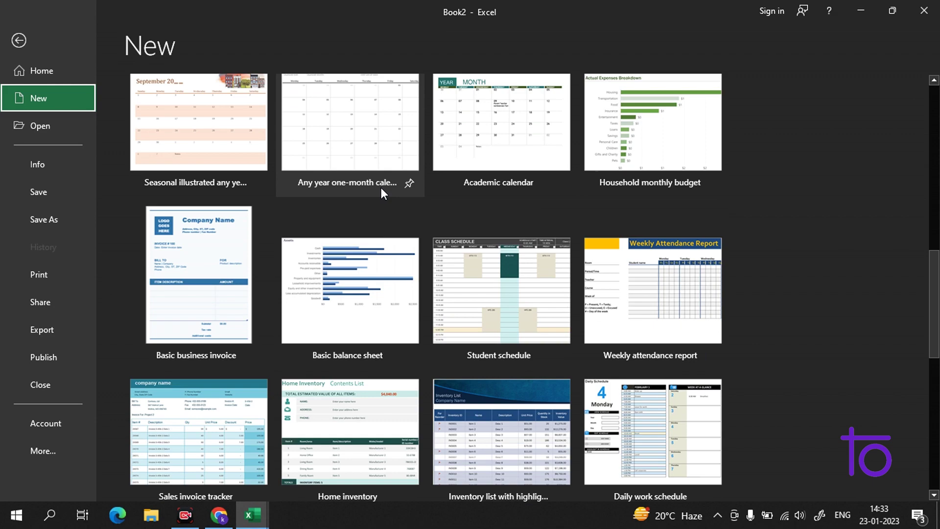
{"action": "scroll", "coordinate": [381, 191], "scroll_direction": "down", "scroll_amount": 1}
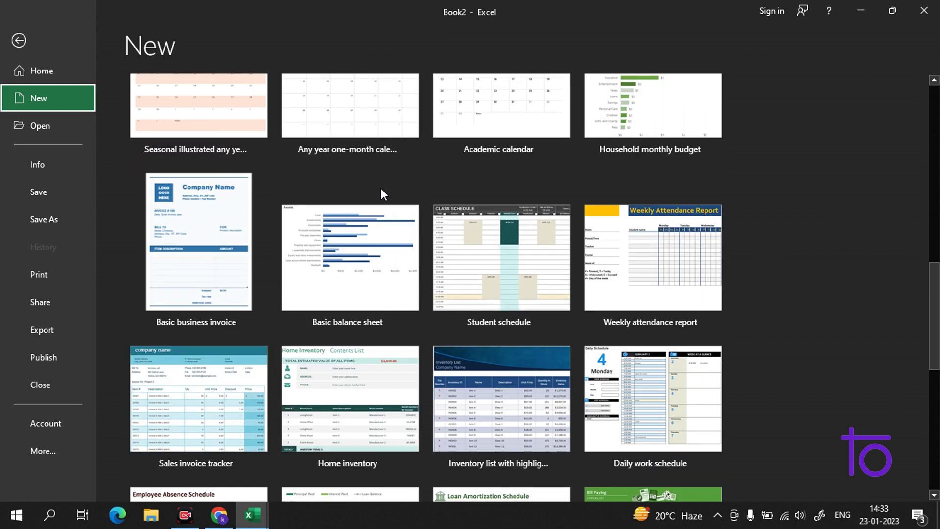
{"action": "scroll", "coordinate": [381, 193], "scroll_direction": "down", "scroll_amount": 1}
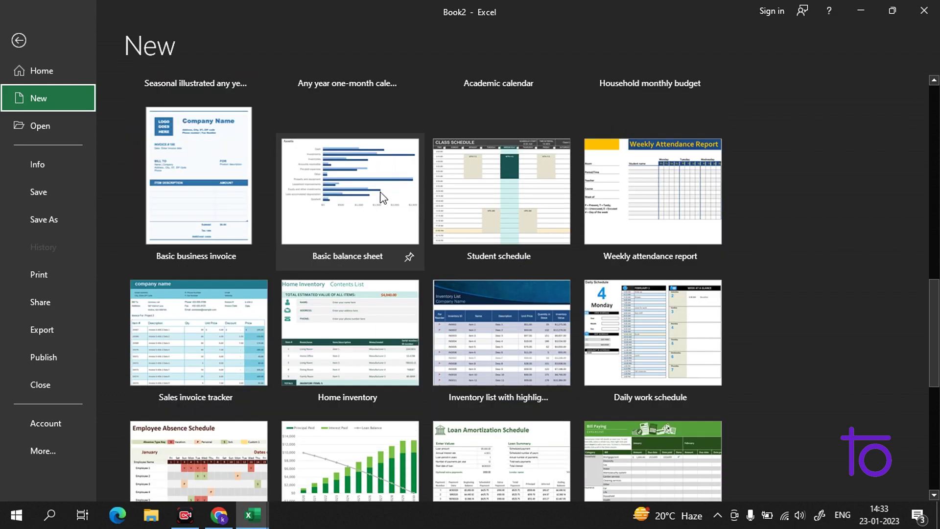
{"action": "scroll", "coordinate": [340, 250], "scroll_direction": "down", "scroll_amount": 3}
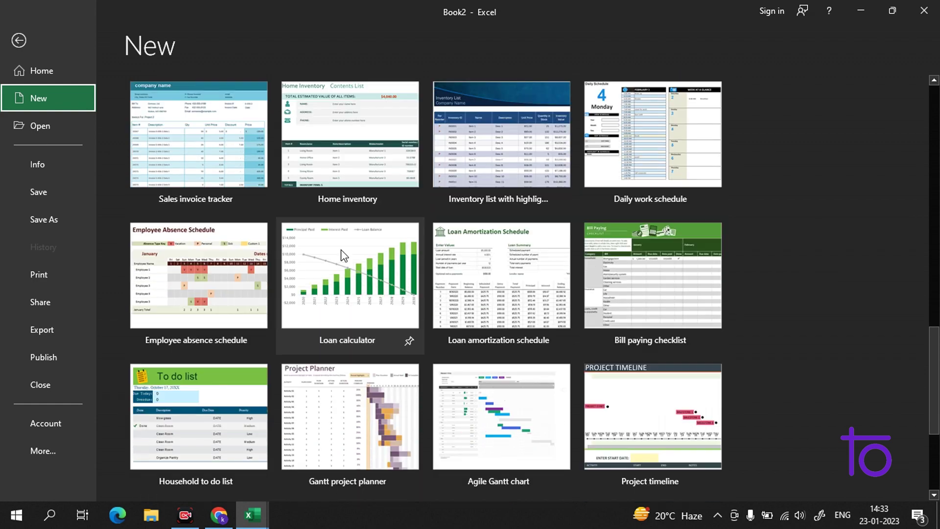
{"action": "scroll", "coordinate": [343, 252], "scroll_direction": "down", "scroll_amount": 2}
{"action": "scroll", "coordinate": [346, 253], "scroll_direction": "down", "scroll_amount": 2}
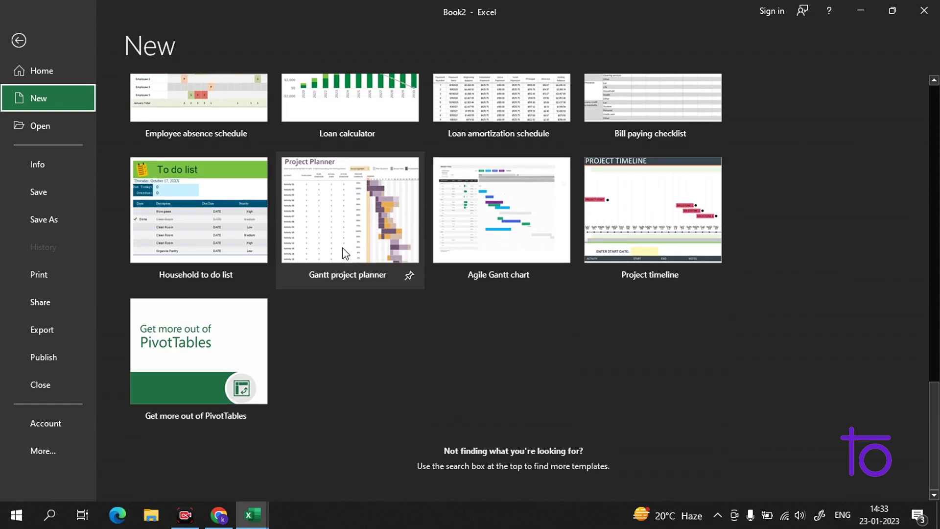
{"action": "scroll", "coordinate": [345, 253], "scroll_direction": "up", "scroll_amount": 4}
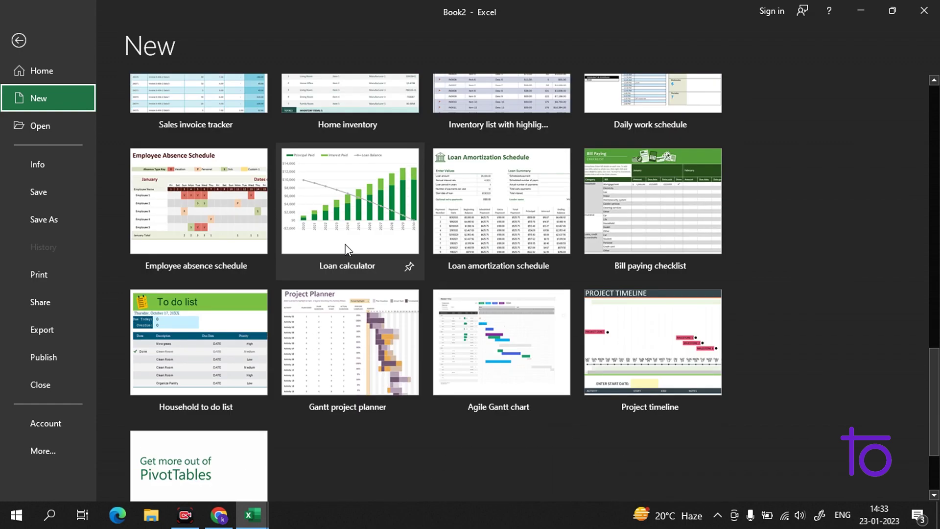
{"action": "scroll", "coordinate": [346, 245], "scroll_direction": "up", "scroll_amount": 2}
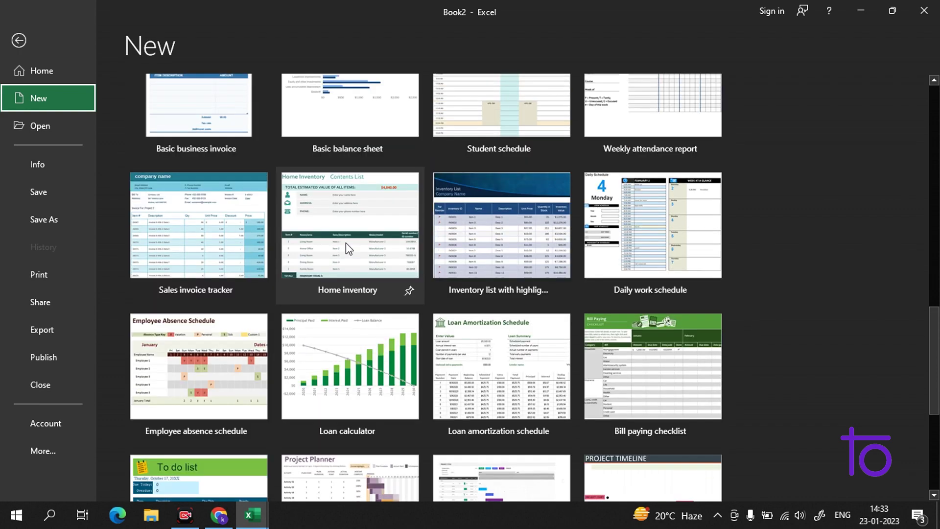
{"action": "scroll", "coordinate": [438, 231], "scroll_direction": "up", "scroll_amount": 4}
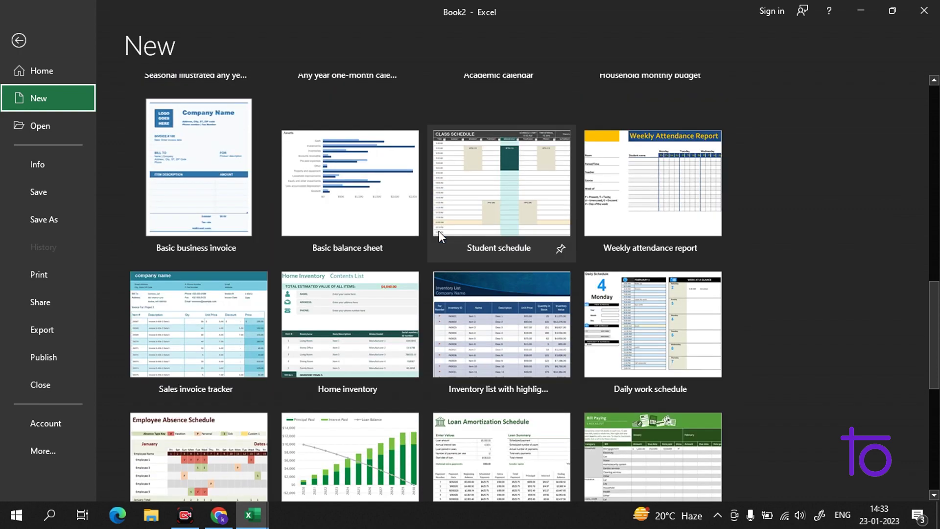
{"action": "scroll", "coordinate": [439, 231], "scroll_direction": "up", "scroll_amount": 3}
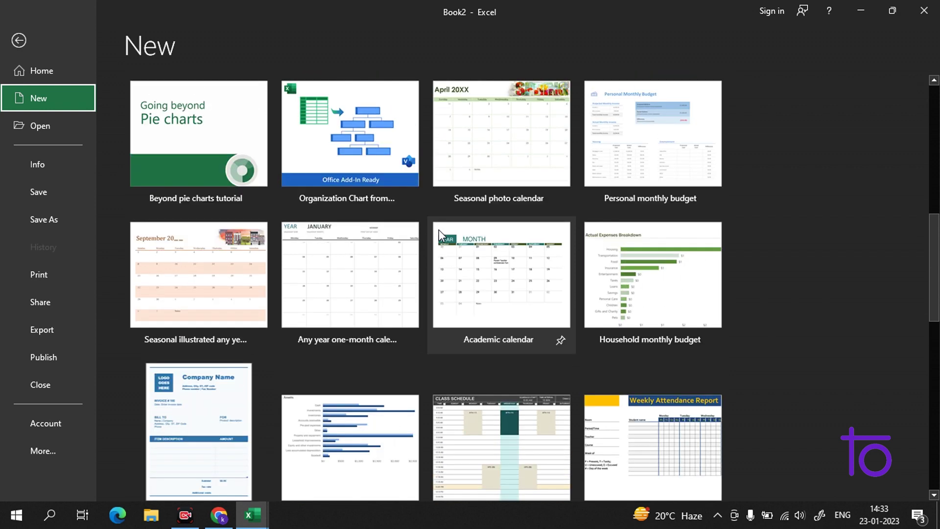
{"action": "left_click", "coordinate": [607, 126]}
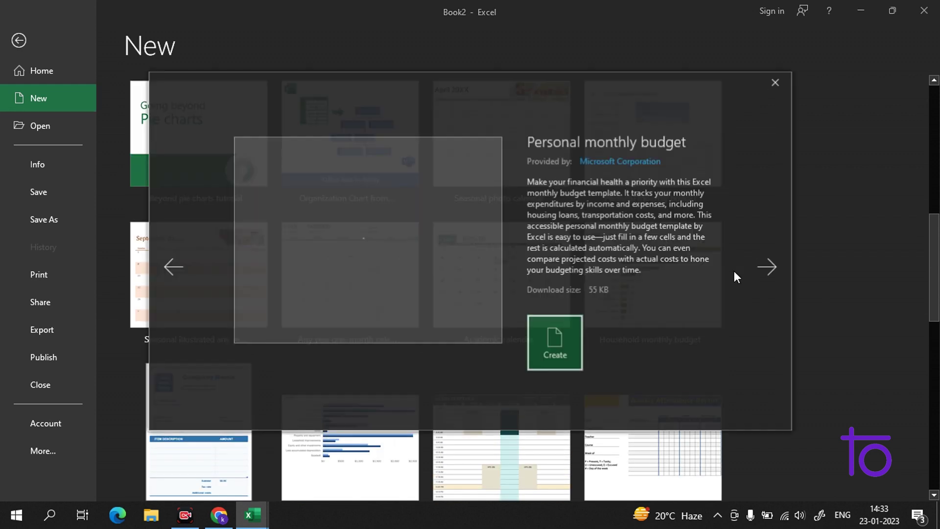
{"action": "left_click", "coordinate": [561, 348]}
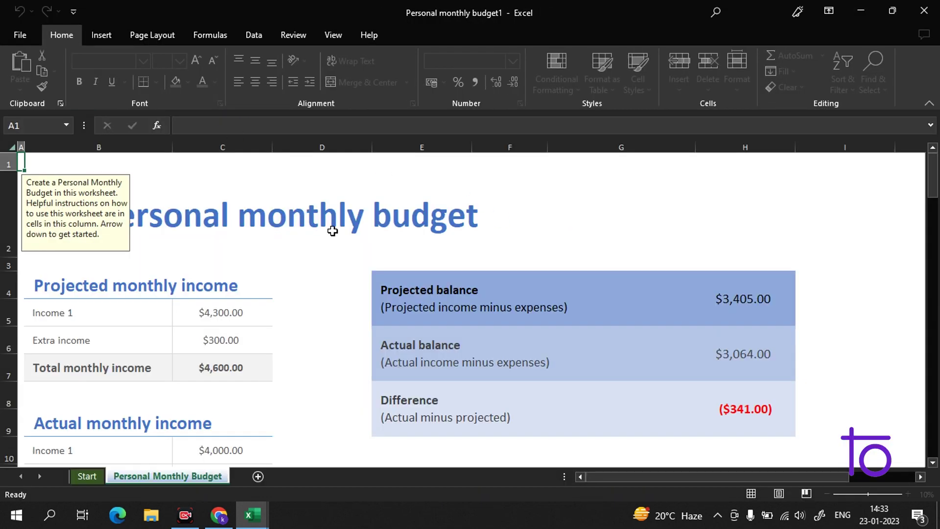
- Select the Personal monthly budget1 title and scroll down to the Housing cost table
{"action": "scroll", "coordinate": [332, 231], "scroll_direction": "down", "scroll_amount": 1}
{"action": "scroll", "coordinate": [332, 232], "scroll_direction": "down", "scroll_amount": 5}
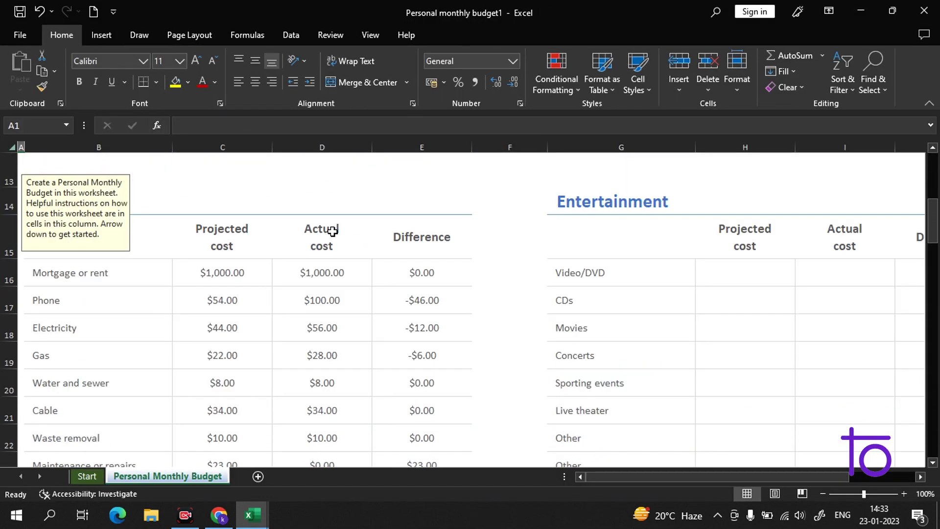
{"action": "scroll", "coordinate": [335, 235], "scroll_direction": "up", "scroll_amount": 2}
{"action": "scroll", "coordinate": [414, 267], "scroll_direction": "up", "scroll_amount": 4}
{"action": "left_click", "coordinate": [313, 201]}
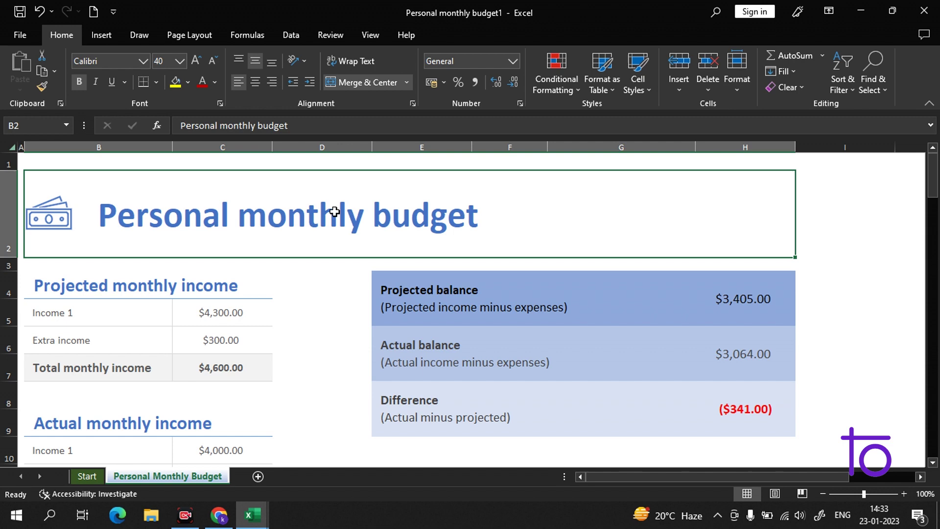
{"action": "scroll", "coordinate": [536, 250], "scroll_direction": "down", "scroll_amount": 3}
{"action": "scroll", "coordinate": [350, 251], "scroll_direction": "down", "scroll_amount": 4}
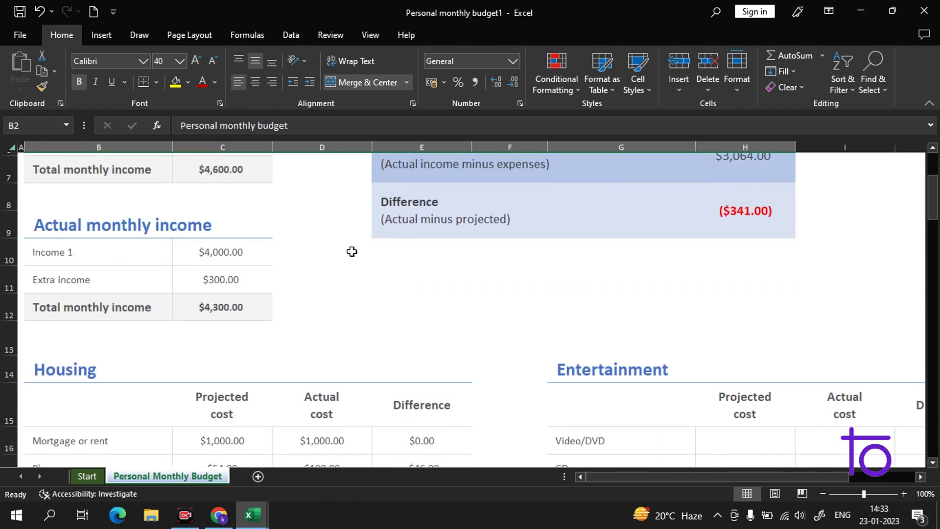
{"action": "scroll", "coordinate": [368, 245], "scroll_direction": "up", "scroll_amount": 1}
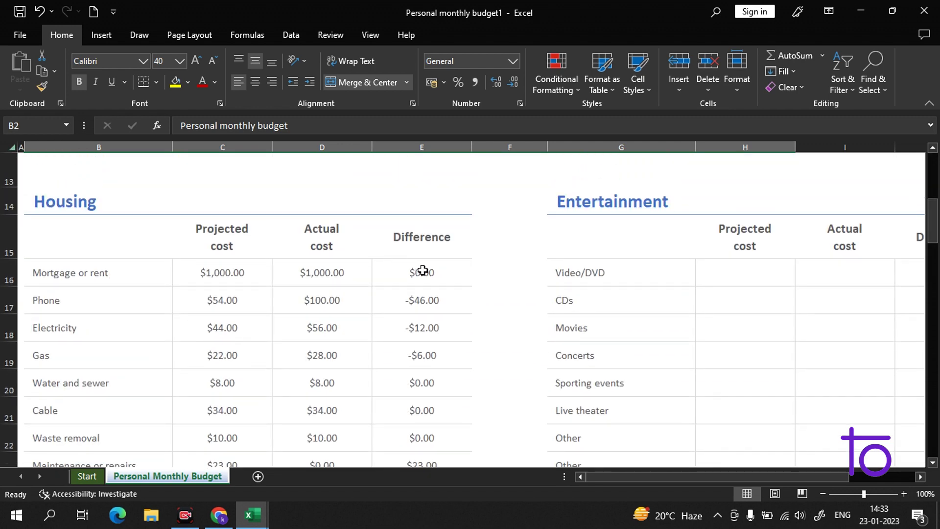
- Set the projected Mortgage or rent cost in C16 to 1000000 and check the Housing subtotal
{"action": "double_click", "coordinate": [435, 269]}
{"action": "double_click", "coordinate": [313, 270]}
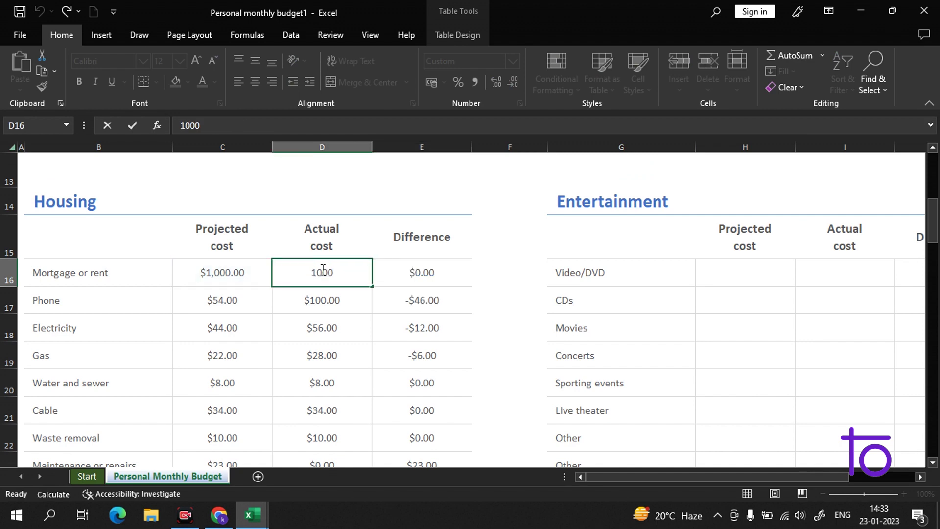
{"action": "double_click", "coordinate": [244, 270]}
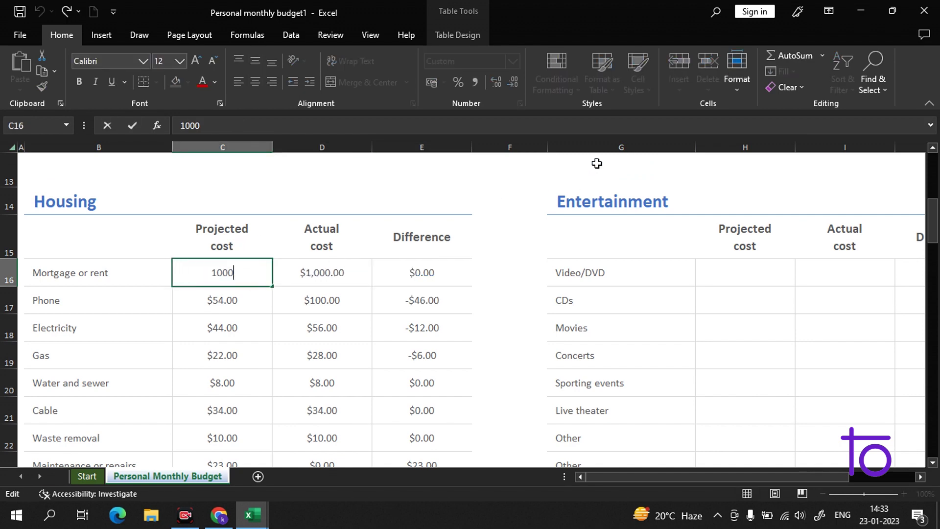
{"action": "type", "text": "000"}
{"action": "key", "text": "Return"}
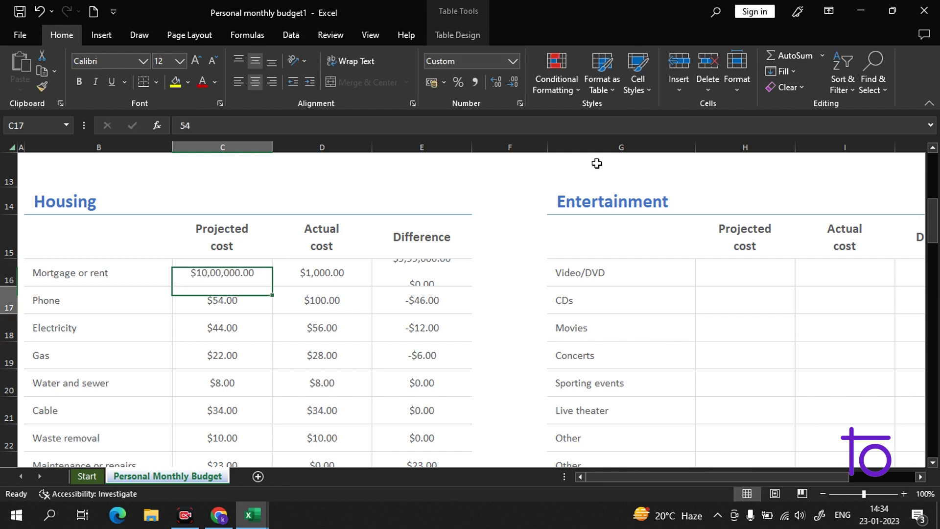
{"action": "left_click", "coordinate": [417, 279]}
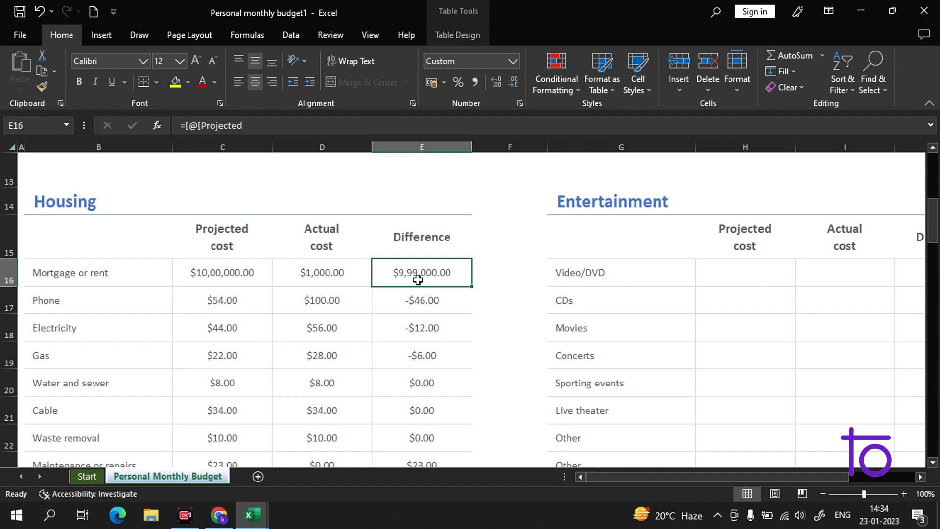
{"action": "scroll", "coordinate": [417, 280], "scroll_direction": "down", "scroll_amount": 2}
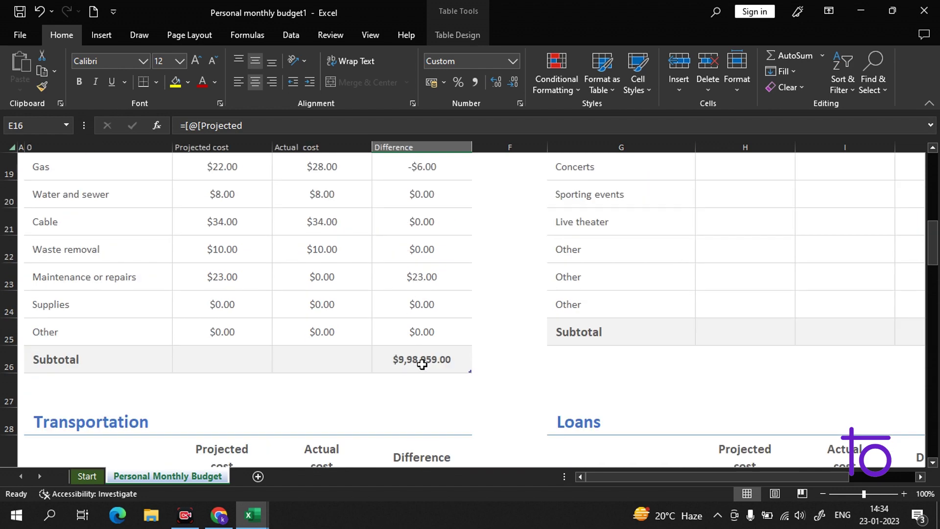
{"action": "scroll", "coordinate": [431, 362], "scroll_direction": "down", "scroll_amount": 5}
{"action": "scroll", "coordinate": [431, 363], "scroll_direction": "up", "scroll_amount": 5}
{"action": "scroll", "coordinate": [672, 349], "scroll_direction": "up", "scroll_amount": 6}
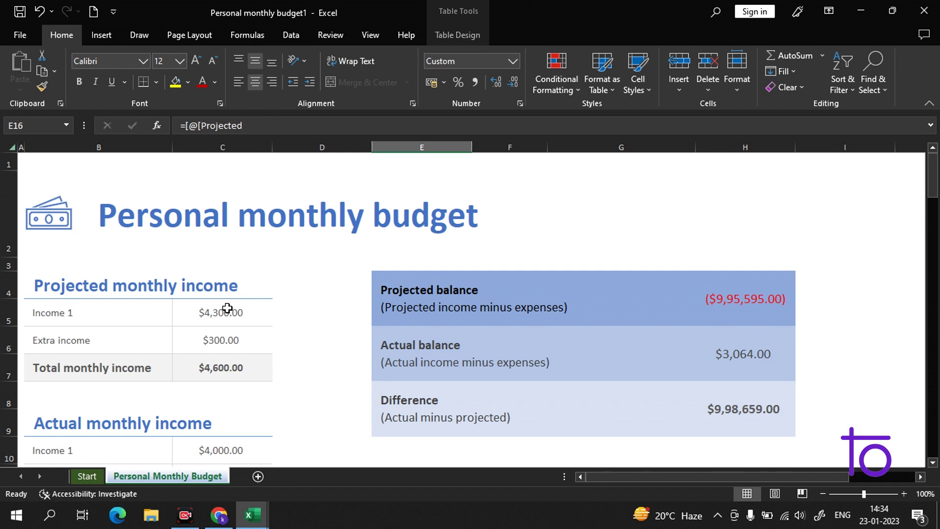
- Reduce the projected Income 1 amount in C5 to 4
{"action": "left_click", "coordinate": [247, 307]}
{"action": "double_click", "coordinate": [252, 309]}
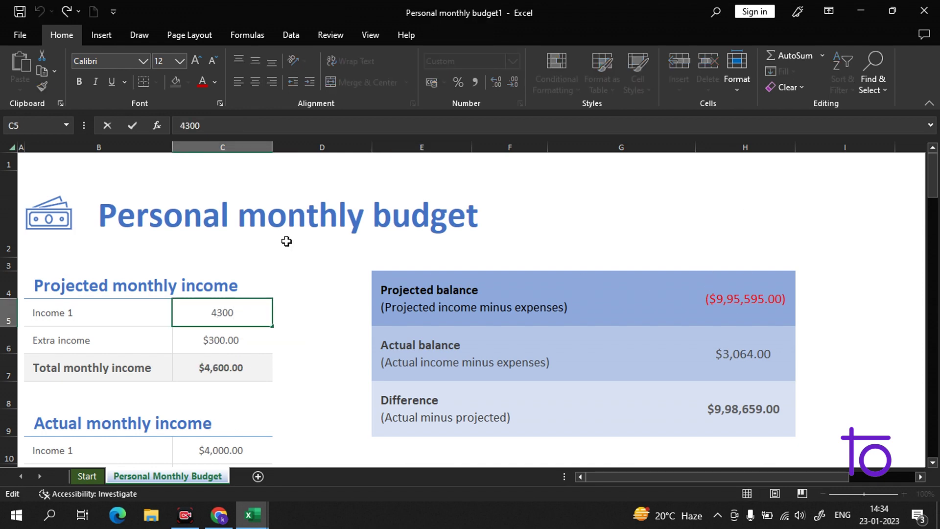
{"action": "key", "text": "BackSpace"}
{"action": "key", "text": "BackSpace"}
{"action": "key", "text": "Return"}
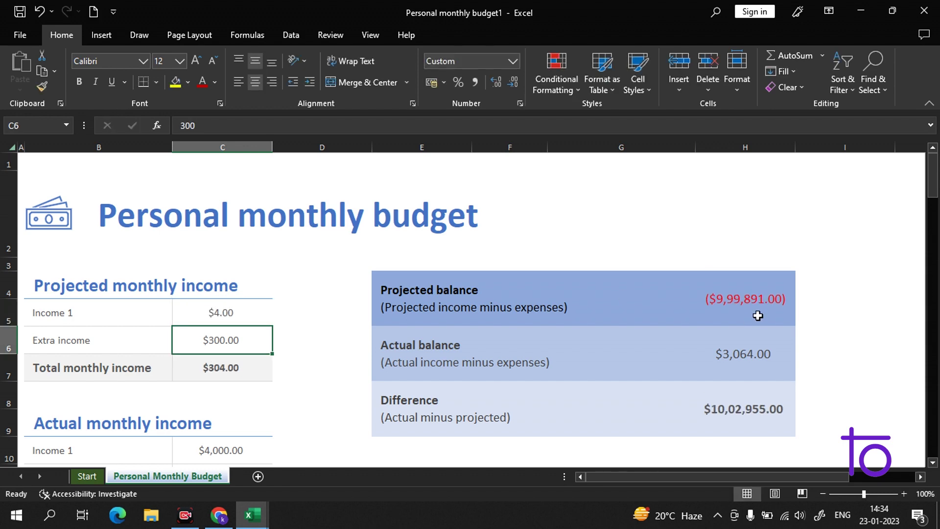
- Scroll through the updated totals and go to the File start page with templates
{"action": "scroll", "coordinate": [128, 348], "scroll_direction": "down", "scroll_amount": 3}
{"action": "scroll", "coordinate": [129, 349], "scroll_direction": "down", "scroll_amount": 3}
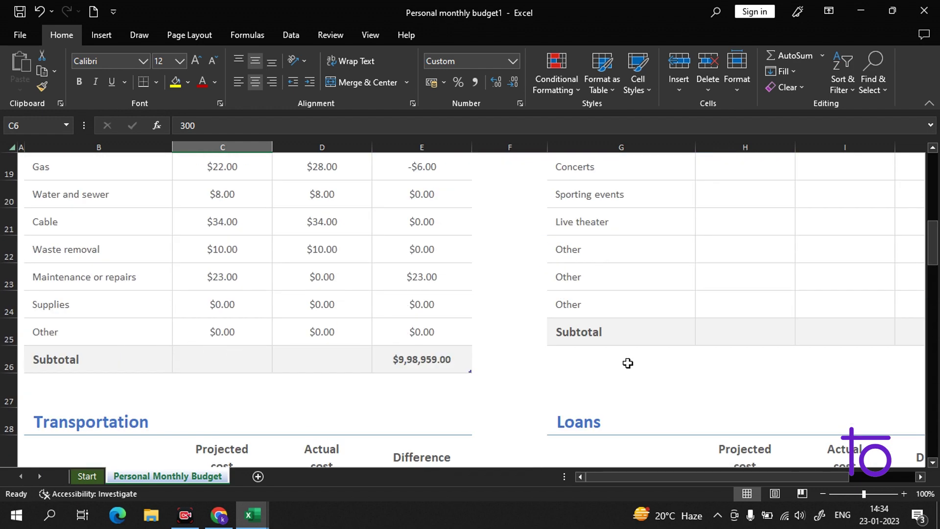
{"action": "scroll", "coordinate": [660, 357], "scroll_direction": "down", "scroll_amount": 6}
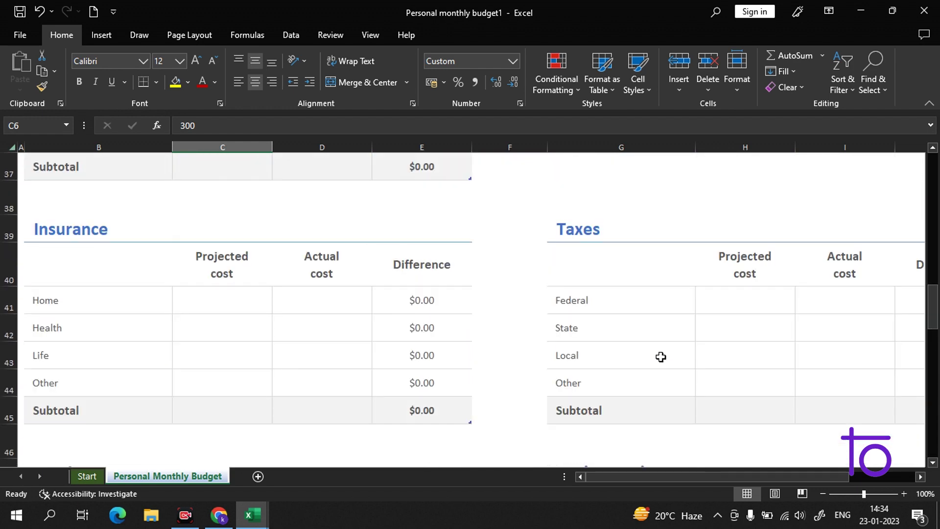
{"action": "scroll", "coordinate": [660, 357], "scroll_direction": "down", "scroll_amount": 1}
{"action": "scroll", "coordinate": [661, 357], "scroll_direction": "down", "scroll_amount": 7}
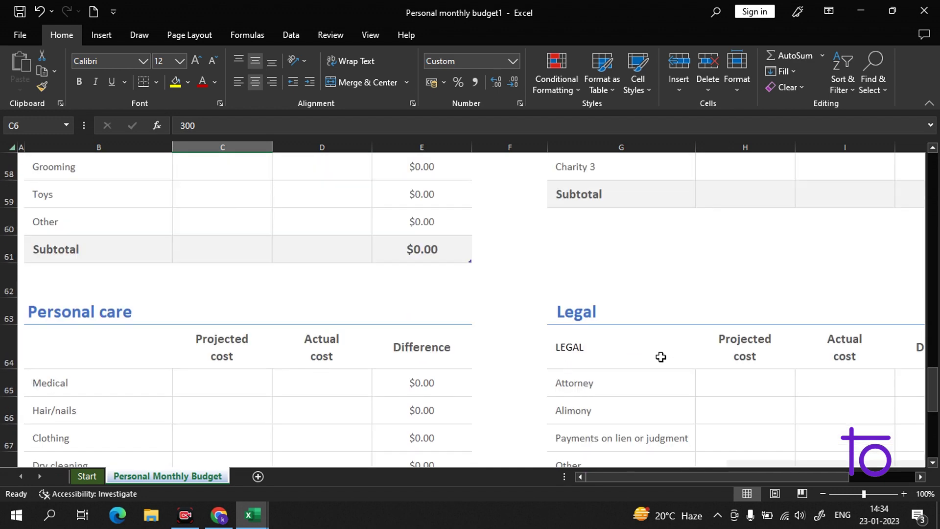
{"action": "left_click", "coordinate": [20, 34]}
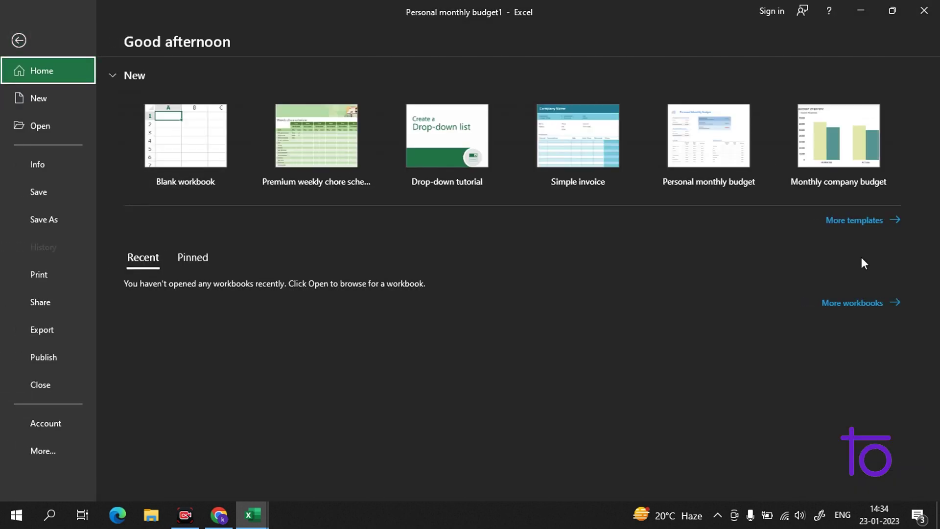
- Create a new workbook from the Monthly company budget template
{"action": "left_click", "coordinate": [859, 148]}
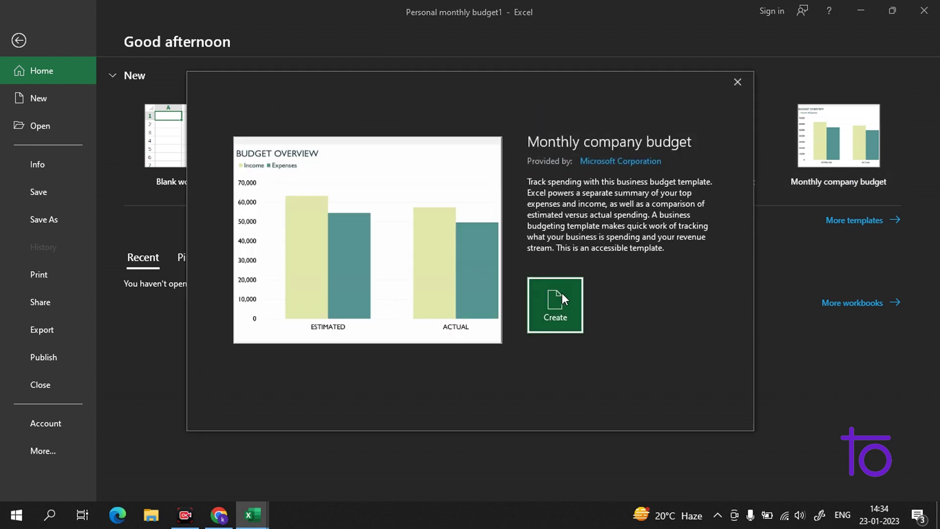
{"action": "left_click", "coordinate": [562, 294]}
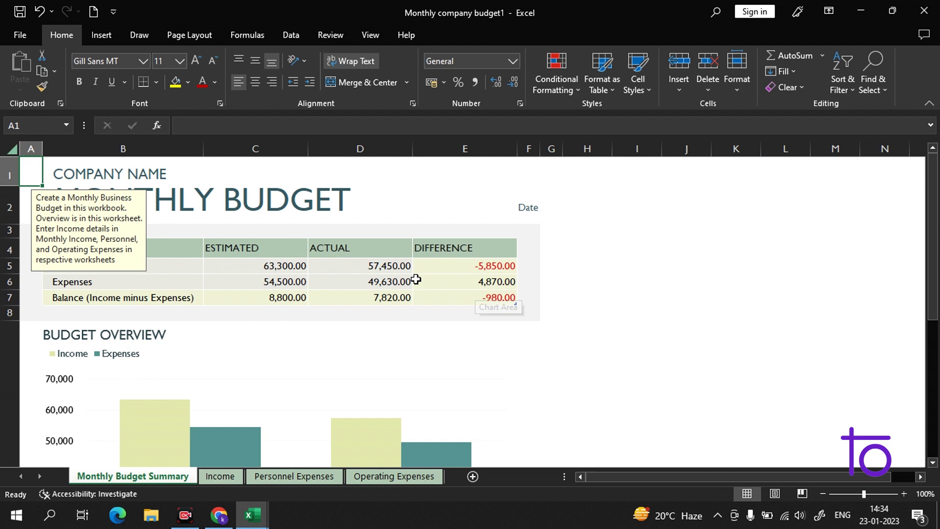
{"action": "double_click", "coordinate": [380, 267]}
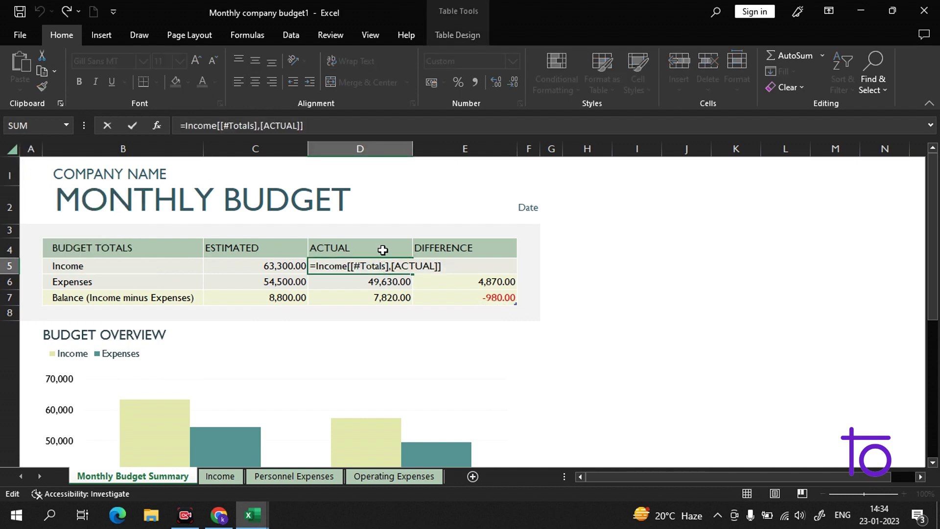
{"action": "left_click", "coordinate": [377, 213]}
{"action": "left_click", "coordinate": [727, 240]}
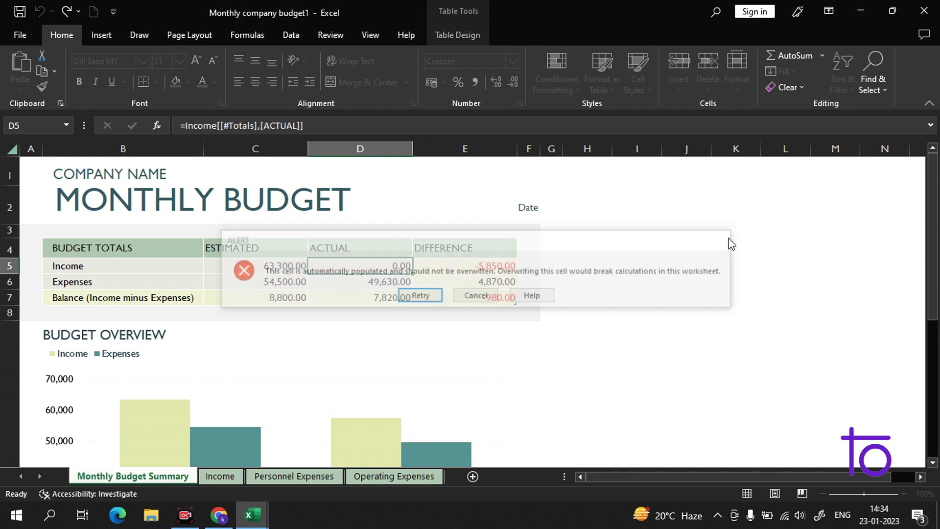
{"action": "double_click", "coordinate": [373, 264]}
{"action": "left_click", "coordinate": [450, 202]}
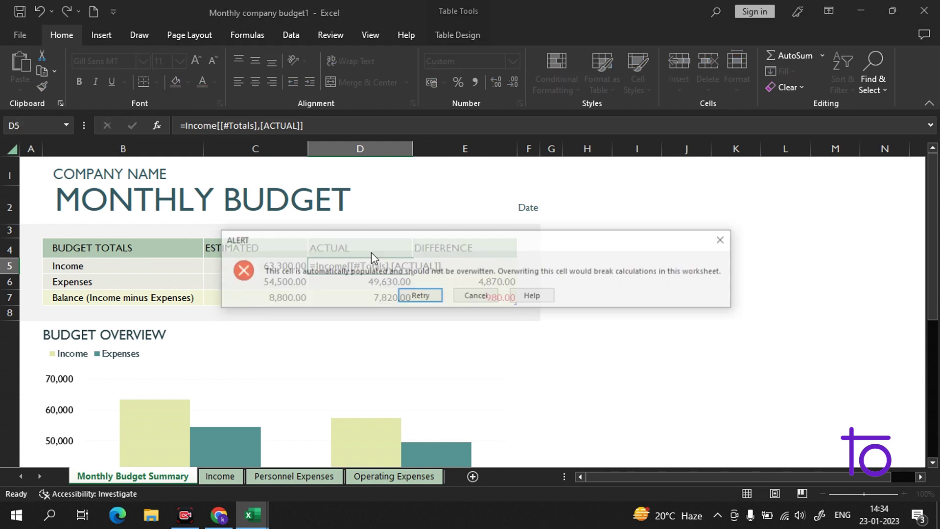
{"action": "left_click", "coordinate": [727, 240]}
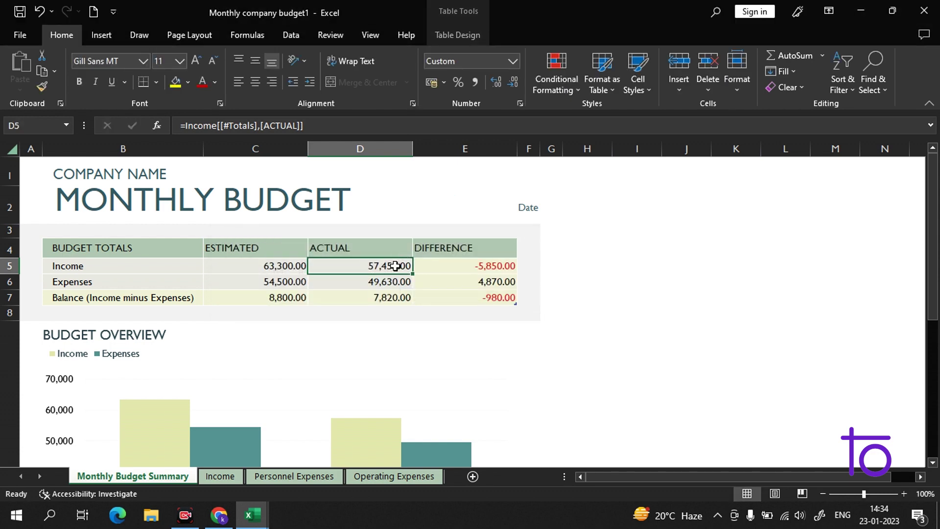
{"action": "key", "text": "BackSpace"}
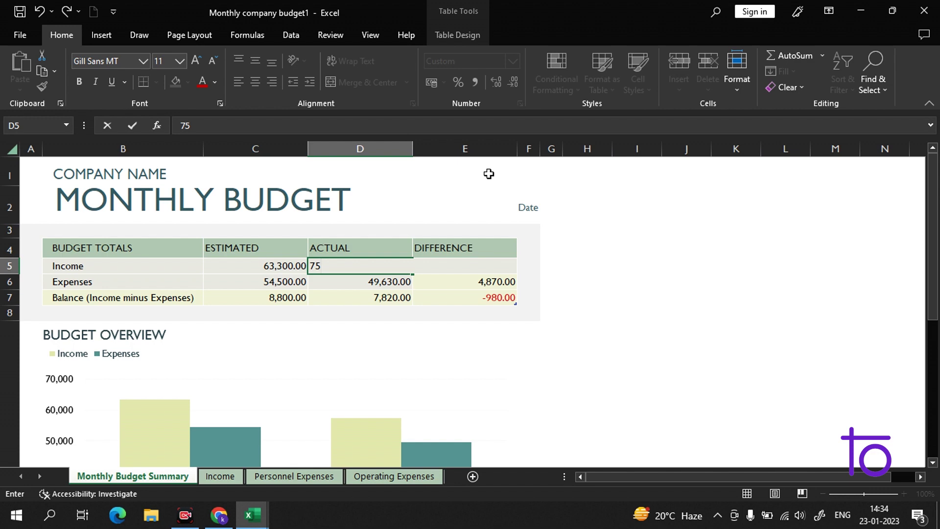
{"action": "type", "text": "7500000"}
{"action": "key", "text": "Return"}
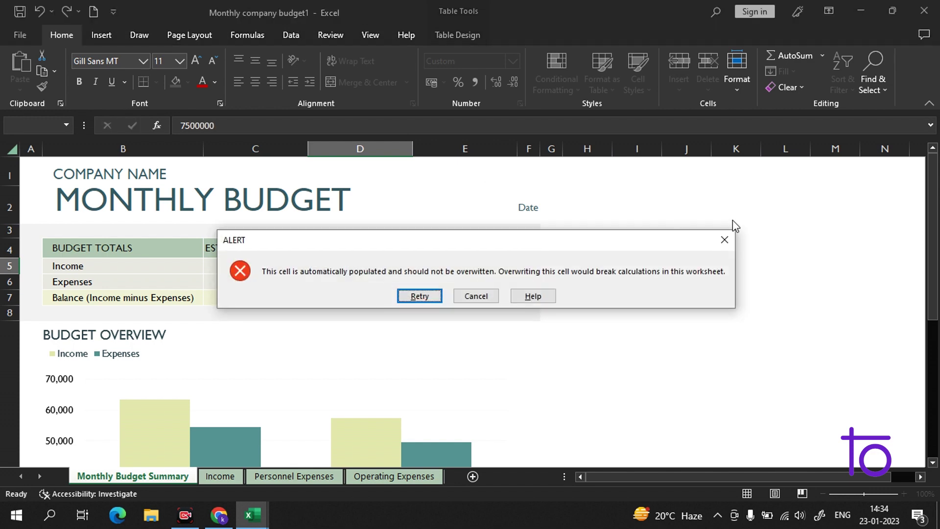
{"action": "left_click", "coordinate": [731, 234]}
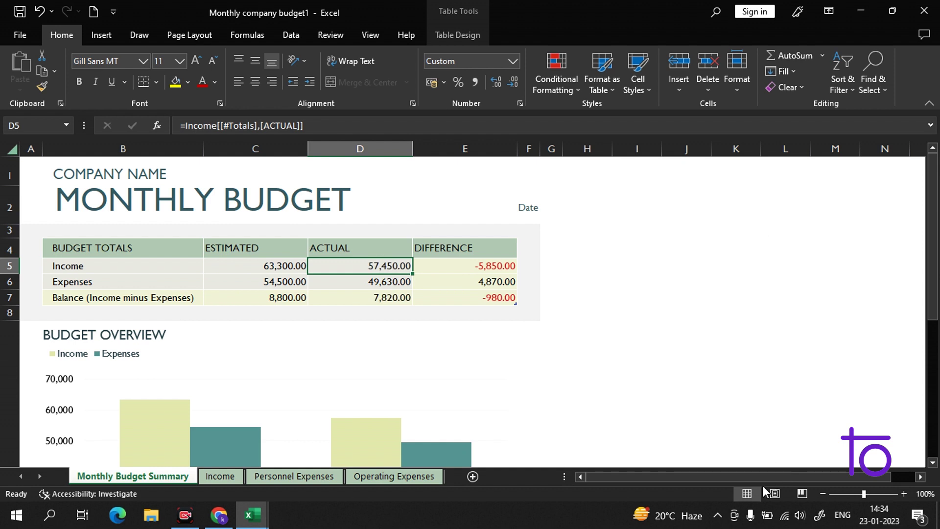
{"action": "left_click", "coordinate": [636, 266]}
{"action": "scroll", "coordinate": [478, 310], "scroll_direction": "down", "scroll_amount": 1}
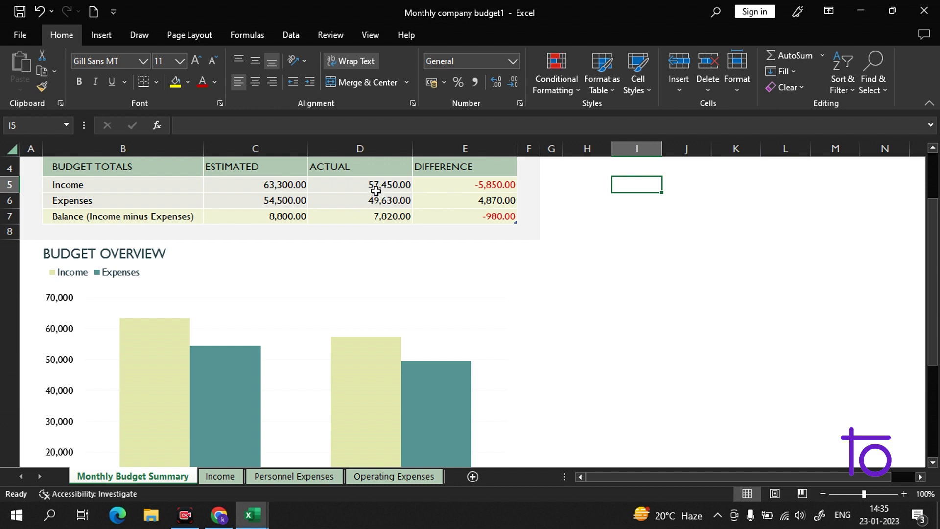
- Enter 580000 in the actual Income total D5, triggering the auto-populated cell warning
{"action": "left_click", "coordinate": [389, 181]}
{"action": "key", "text": "Down"}
{"action": "key", "text": "Down"}
{"action": "key", "text": "Up"}
{"action": "key", "text": "Up"}
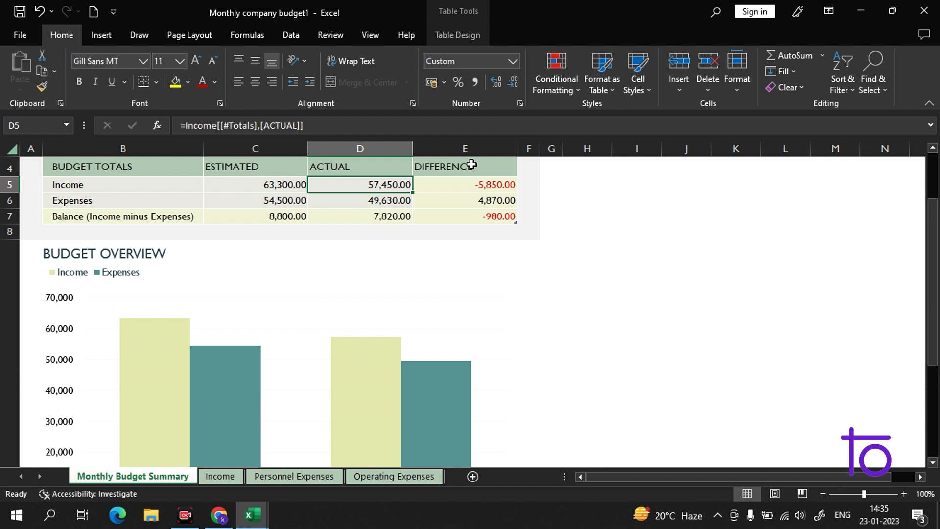
{"action": "key", "text": "Left"}
{"action": "key", "text": "Right"}
{"action": "type", "text": "5"}
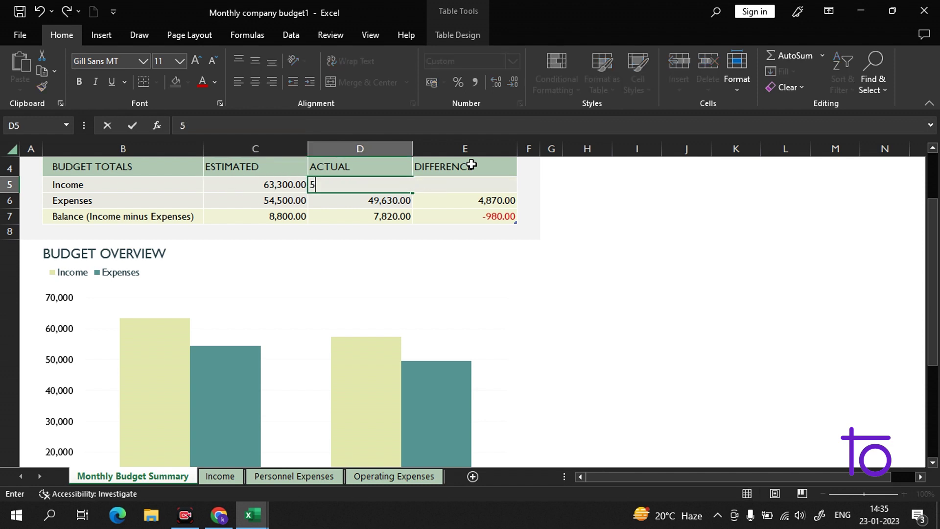
{"action": "type", "text": "80000"}
{"action": "key", "text": "Return"}
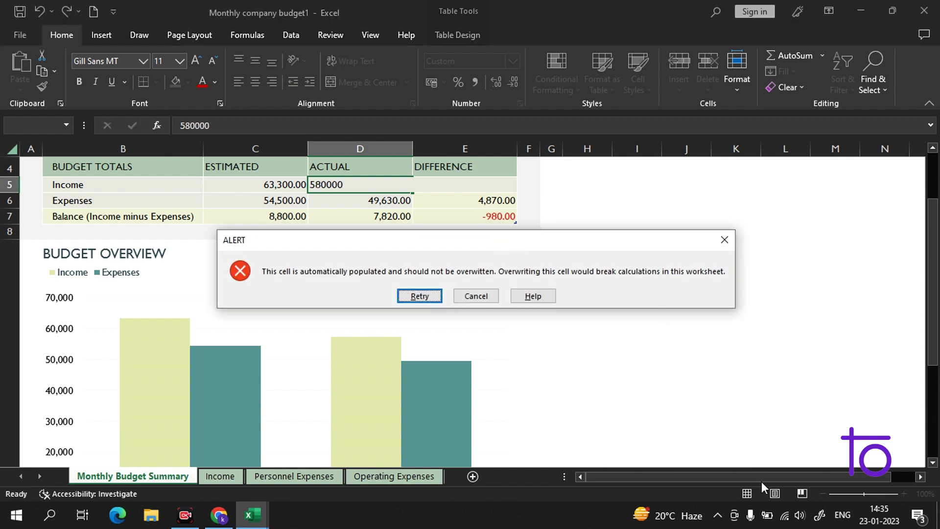
{"action": "left_click", "coordinate": [476, 296]}
- Open Format Data Series for the Budget Overview chart's Income bars
{"action": "scroll", "coordinate": [354, 221], "scroll_direction": "down", "scroll_amount": 1}
{"action": "scroll", "coordinate": [373, 235], "scroll_direction": "down", "scroll_amount": 3}
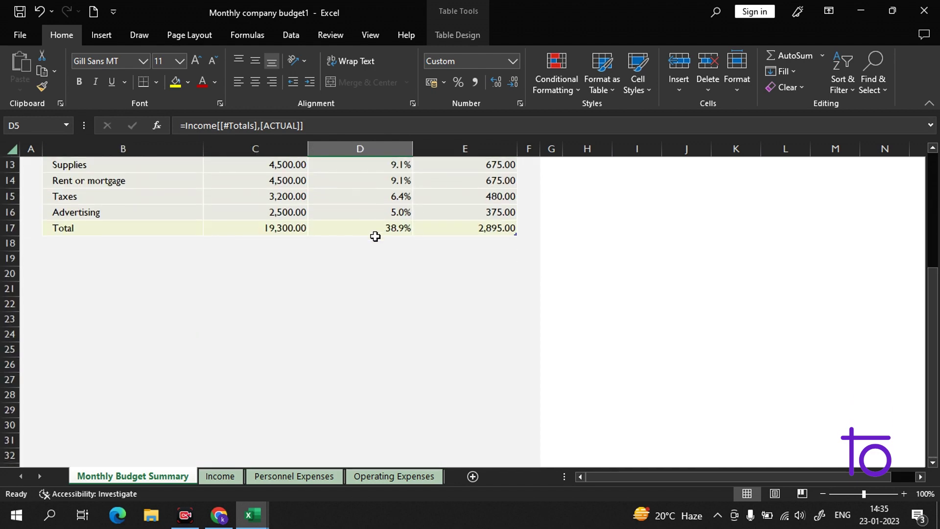
{"action": "scroll", "coordinate": [378, 243], "scroll_direction": "up", "scroll_amount": 4}
{"action": "scroll", "coordinate": [383, 248], "scroll_direction": "down", "scroll_amount": 2}
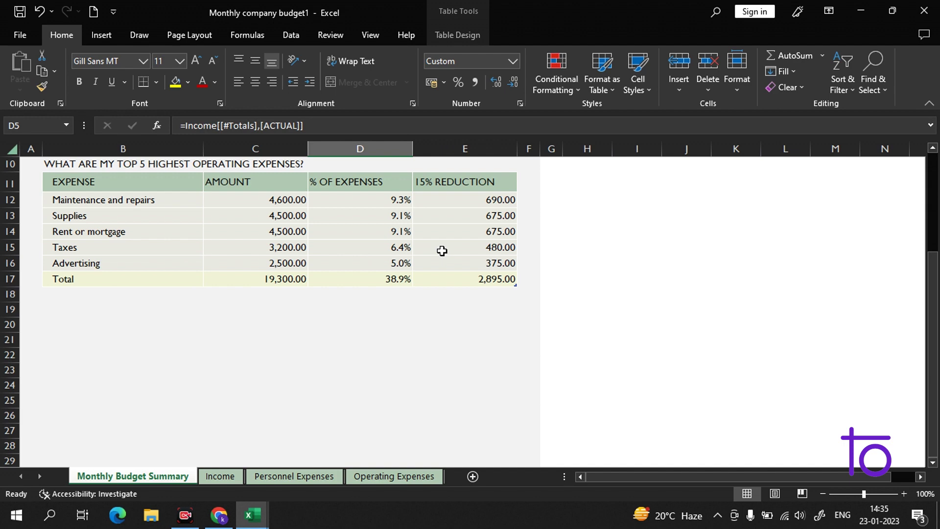
{"action": "scroll", "coordinate": [442, 251], "scroll_direction": "up", "scroll_amount": 1}
{"action": "double_click", "coordinate": [158, 293]}
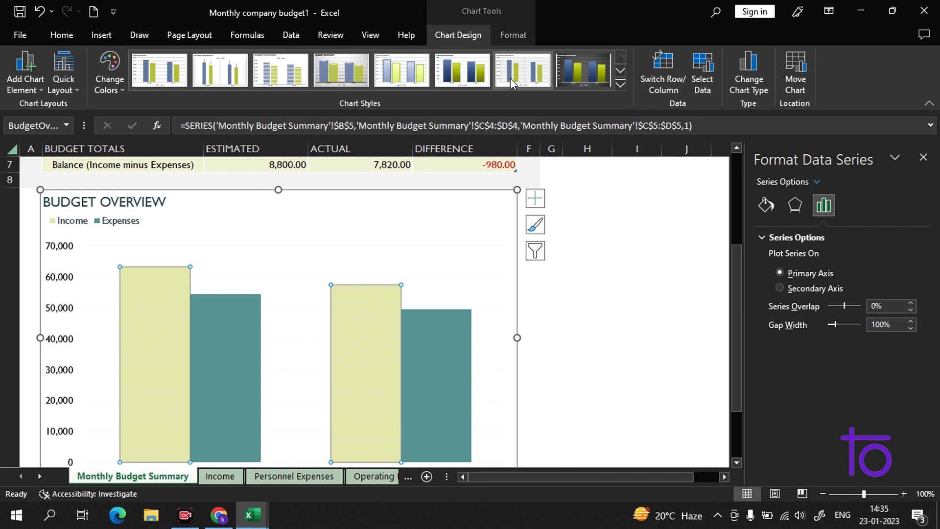
- Apply Chart Style 7 with value labels to the Budget Overview chart and close the Format pane
{"action": "left_click", "coordinate": [530, 74]}
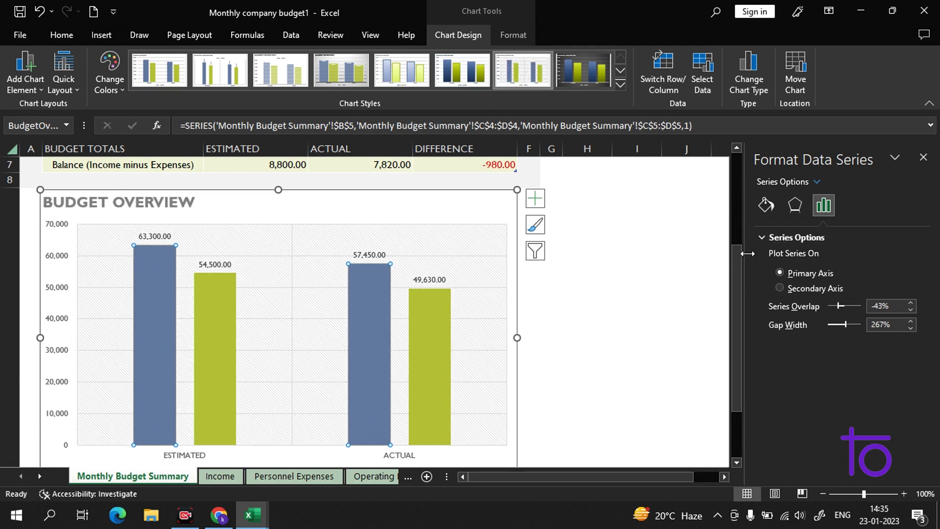
{"action": "left_click", "coordinate": [636, 269]}
{"action": "left_click", "coordinate": [923, 157]}
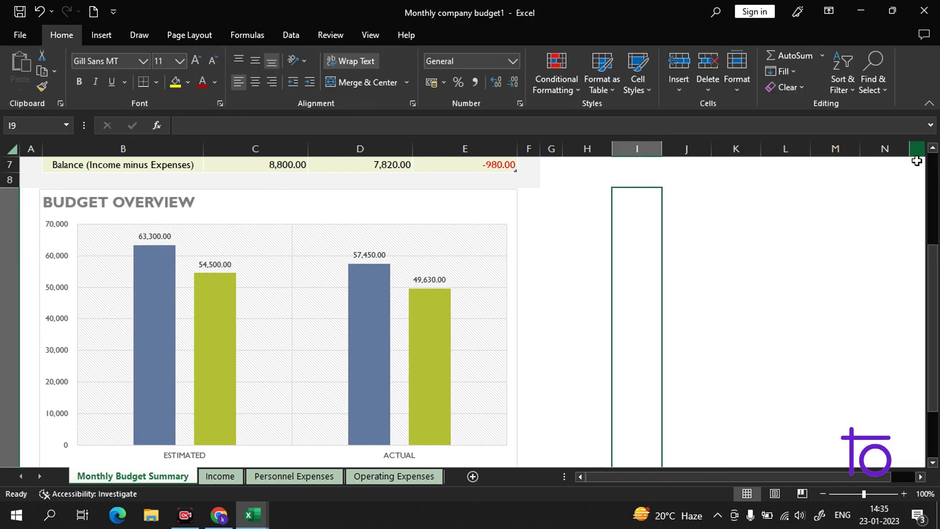
{"action": "left_click_drag", "start_coordinate": [934, 290], "coordinate": [934, 197]}
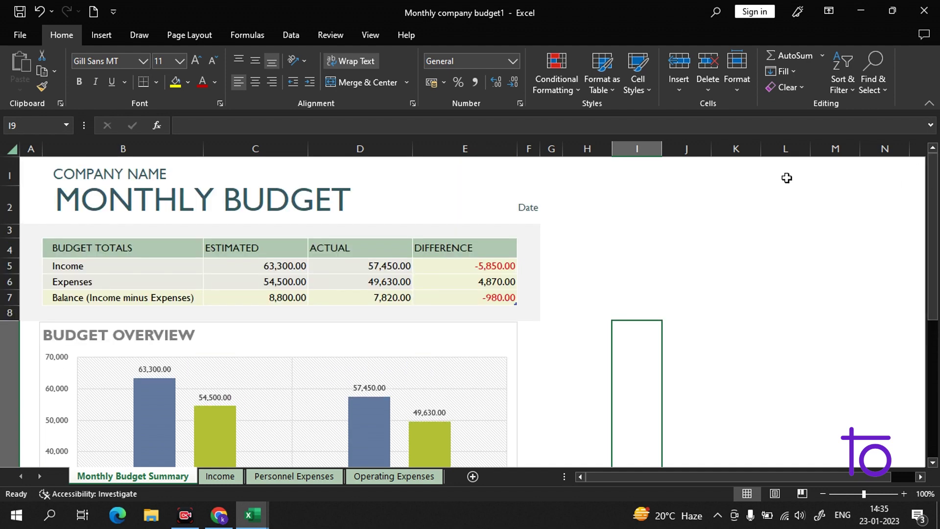